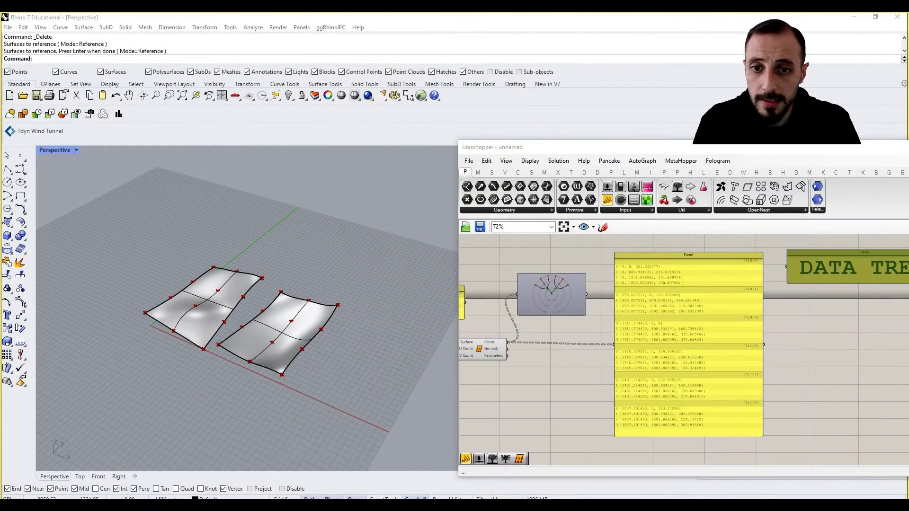
Step: Pan and zoom the canvas to inspect the surface-point data panel and Surface Points component
left_click(848, 303)
right_click_drag(848, 303, 804, 306)
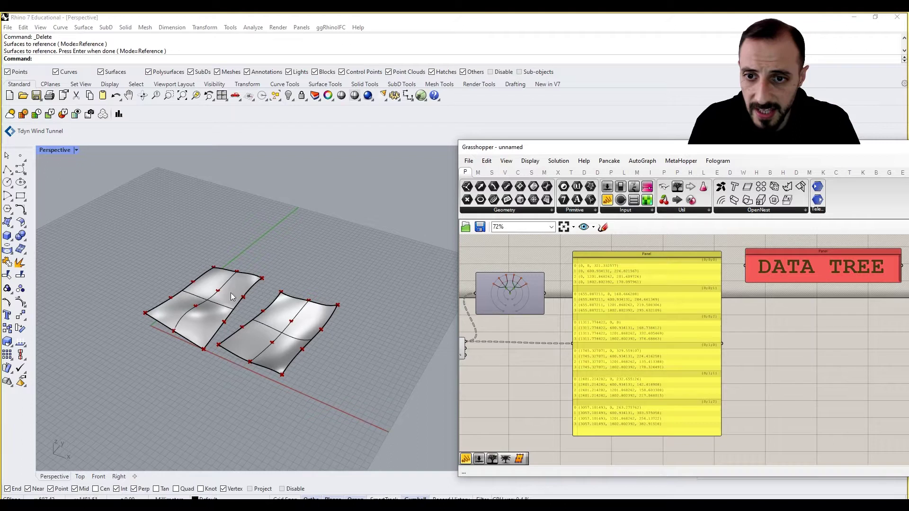
right_click_drag(706, 355, 771, 353)
right_click_drag(689, 324, 676, 327)
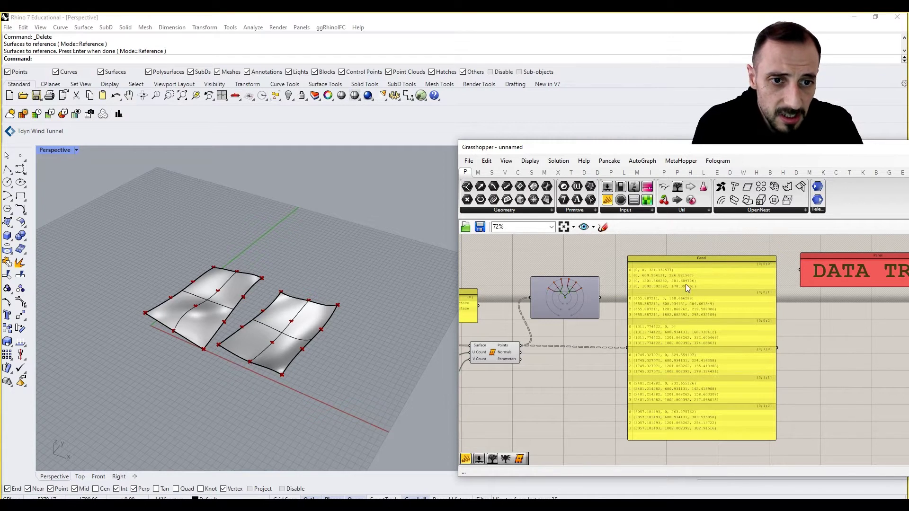
scroll(686, 284, "up", 1)
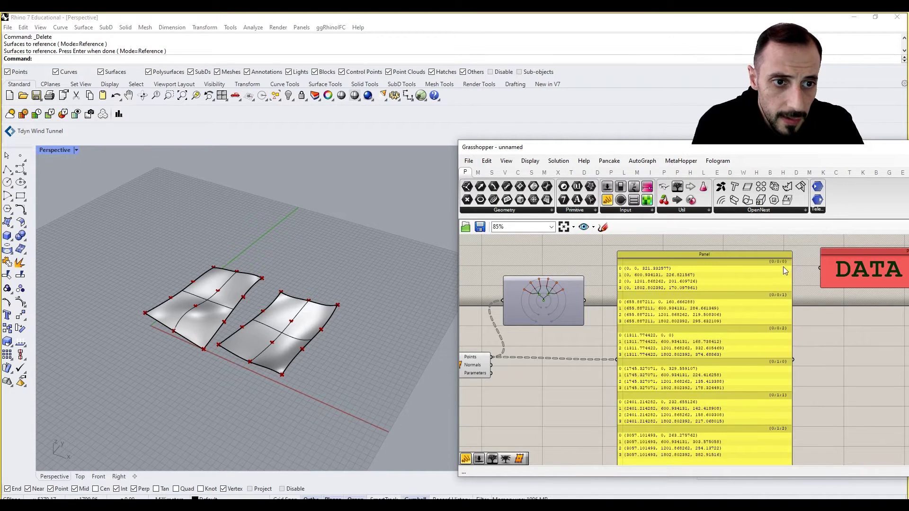
right_click_drag(783, 266, 772, 260)
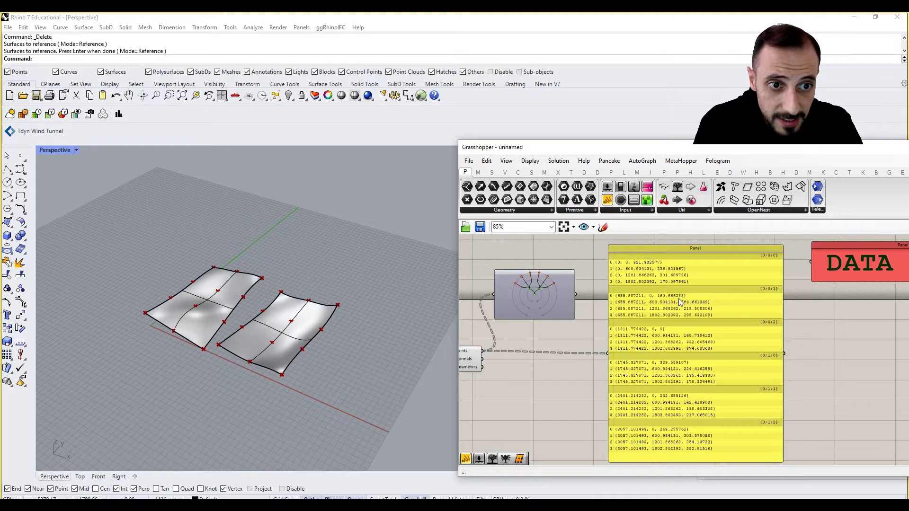
scroll(584, 315, "down", 2)
scroll(666, 305, "up", 2)
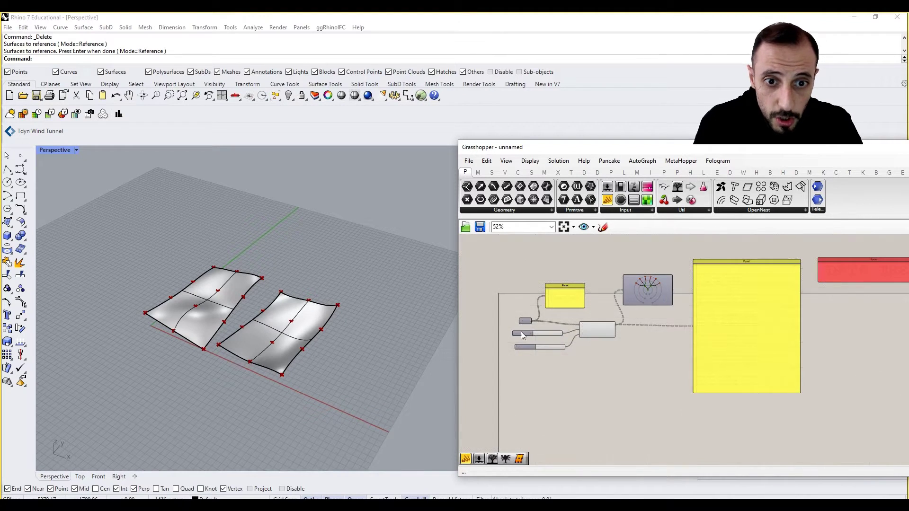
right_click_drag(899, 272, 841, 274)
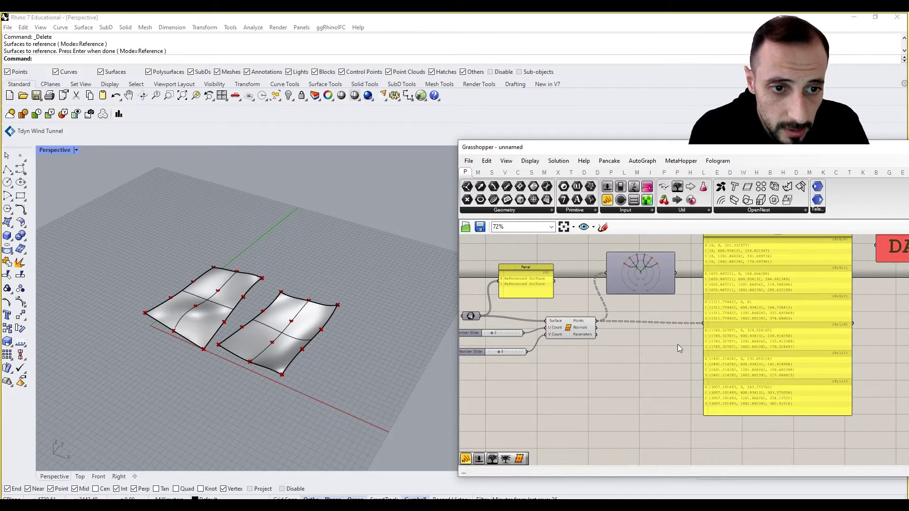
right_click_drag(677, 345, 622, 347)
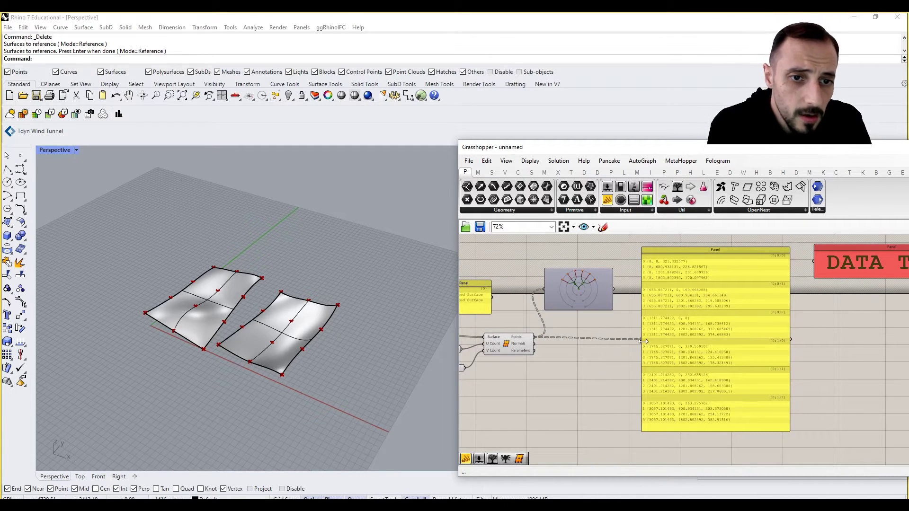
right_click_drag(676, 304, 662, 315)
scroll(758, 279, "up", 2)
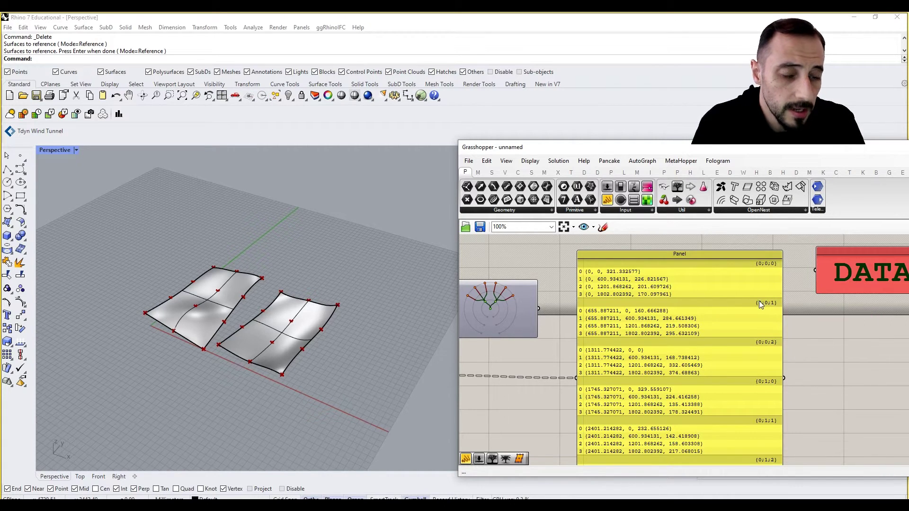
right_click_drag(760, 300, 741, 299)
scroll(739, 305, "down", 3)
right_click_drag(521, 335, 614, 334)
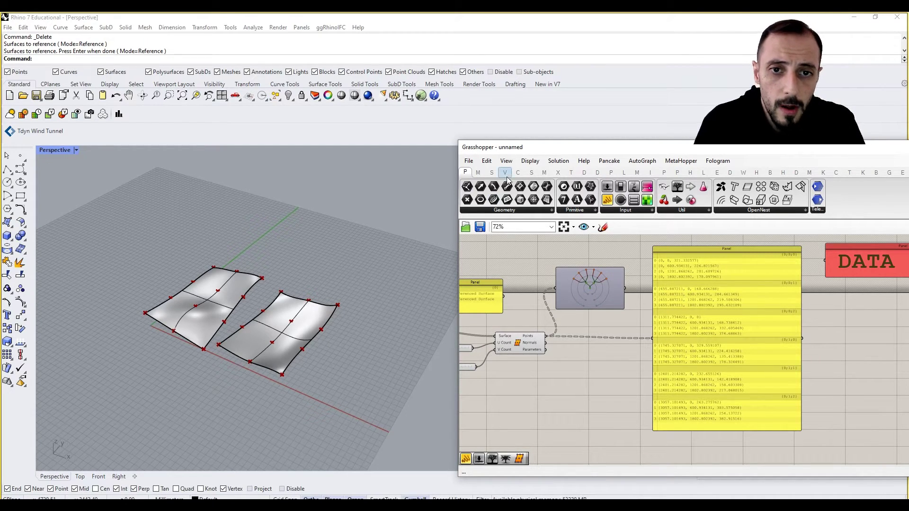
Step: Place a Tree Branch component from Sets > Tree and wire Surface Points into its Tree input
left_click(492, 173)
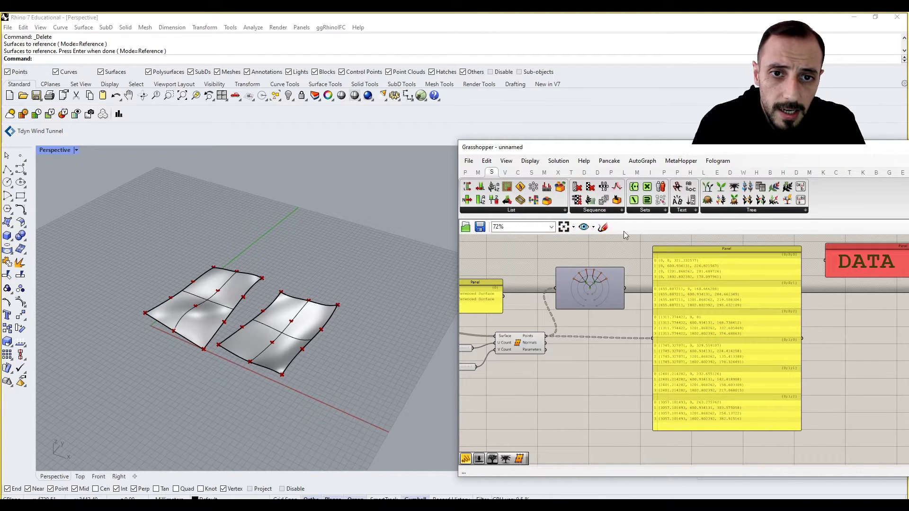
left_click(762, 212)
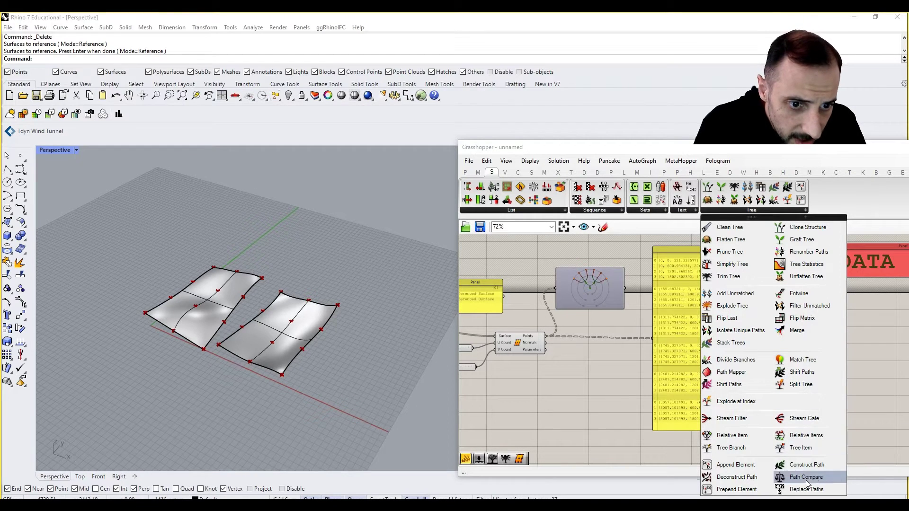
left_click_drag(754, 449, 588, 376)
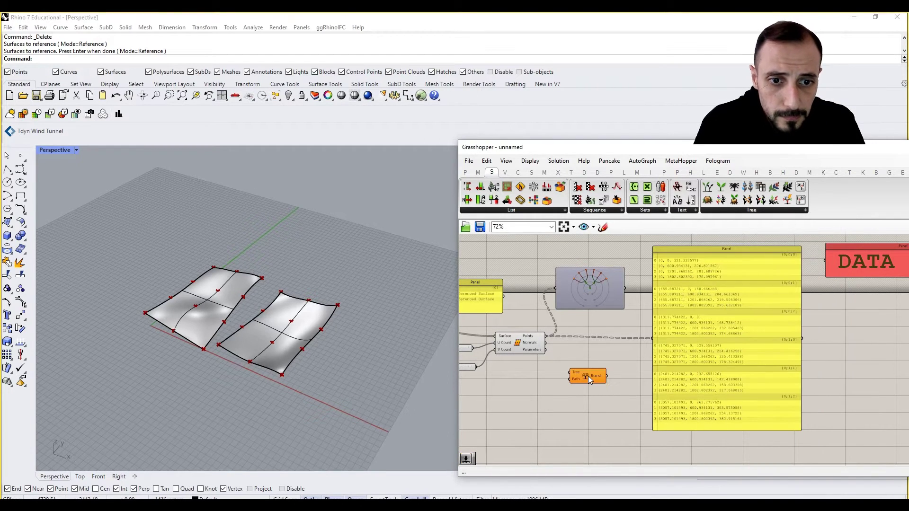
left_click_drag(548, 336, 589, 390)
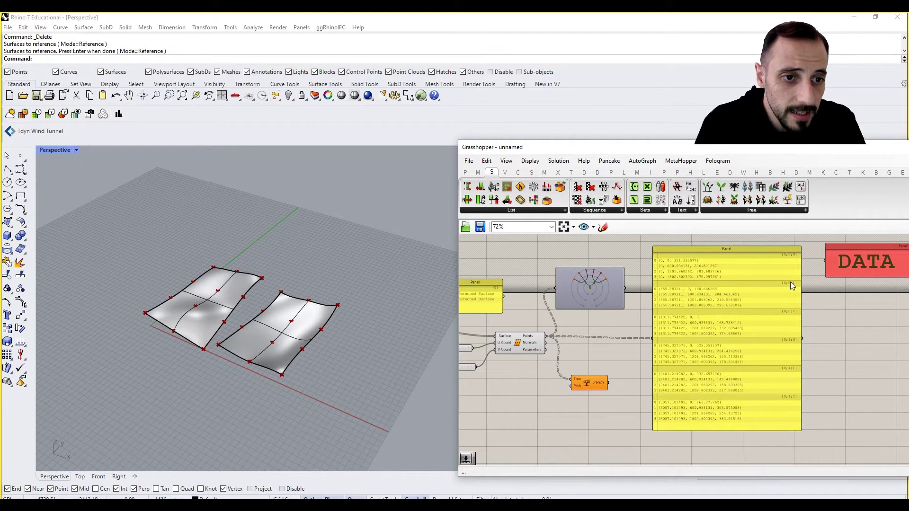
Step: Zoom into the panel to inspect path {0;1;1}, then expand the Sets tab's Tree component list
scroll(561, 404, "up", 2)
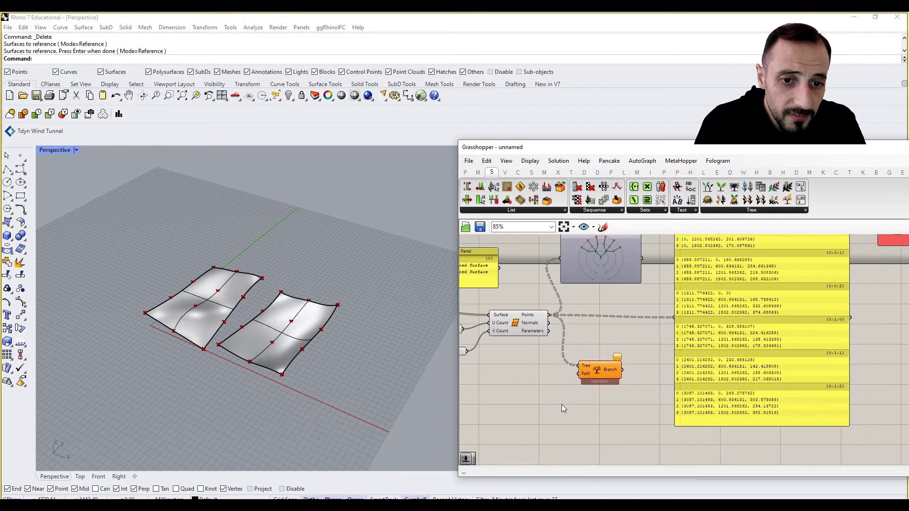
right_click_drag(561, 405, 542, 407)
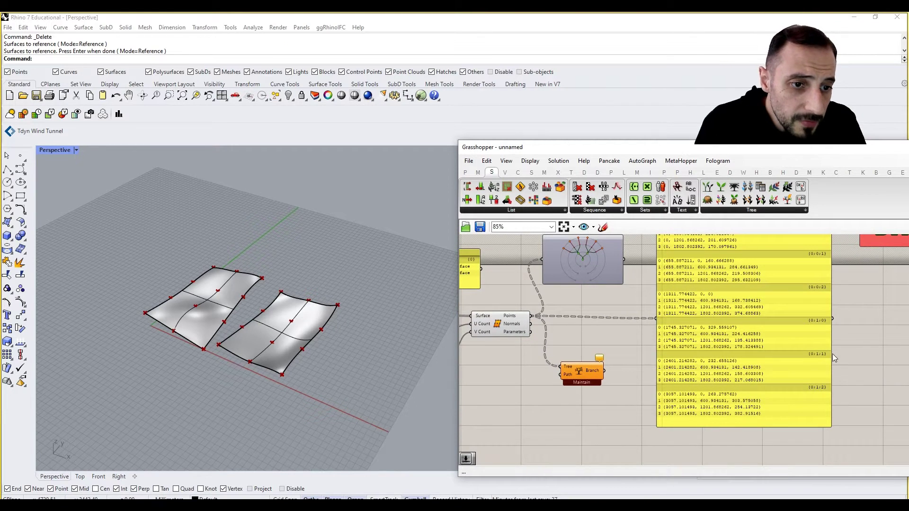
scroll(814, 356, "up", 1)
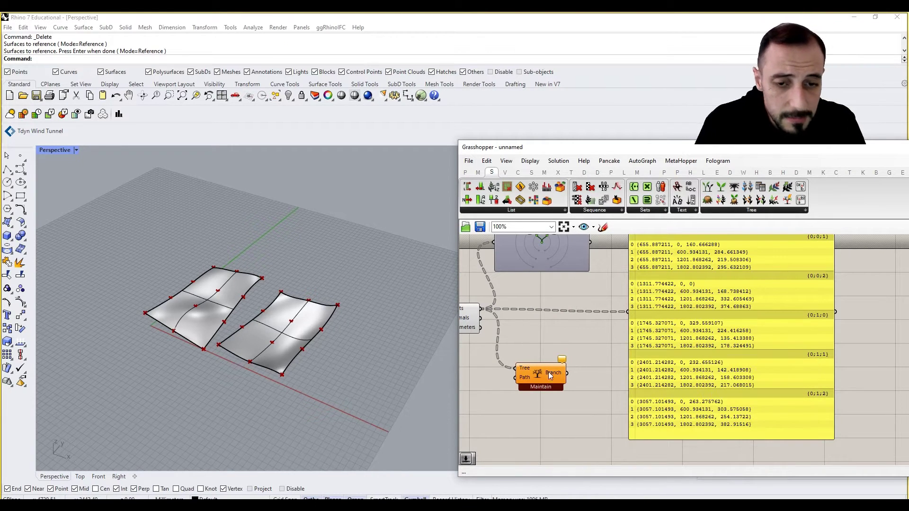
scroll(774, 357, "up", 4)
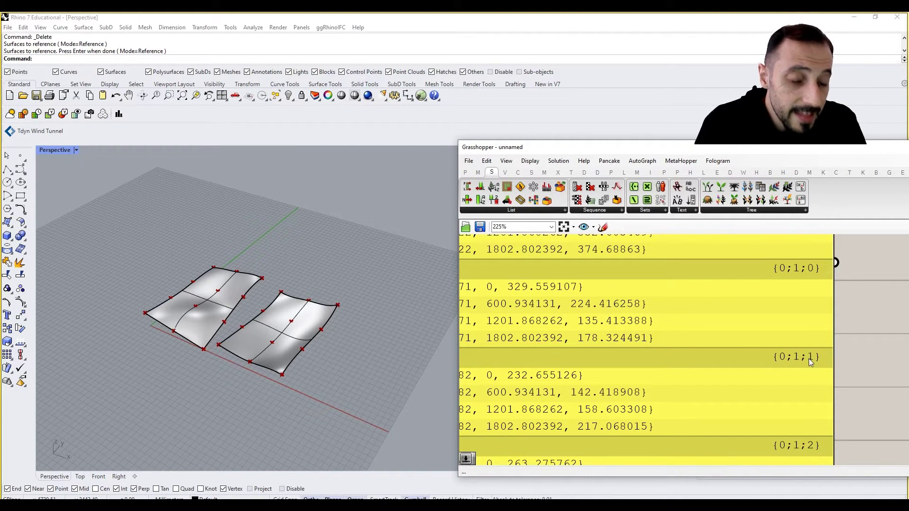
scroll(817, 351, "down", 5)
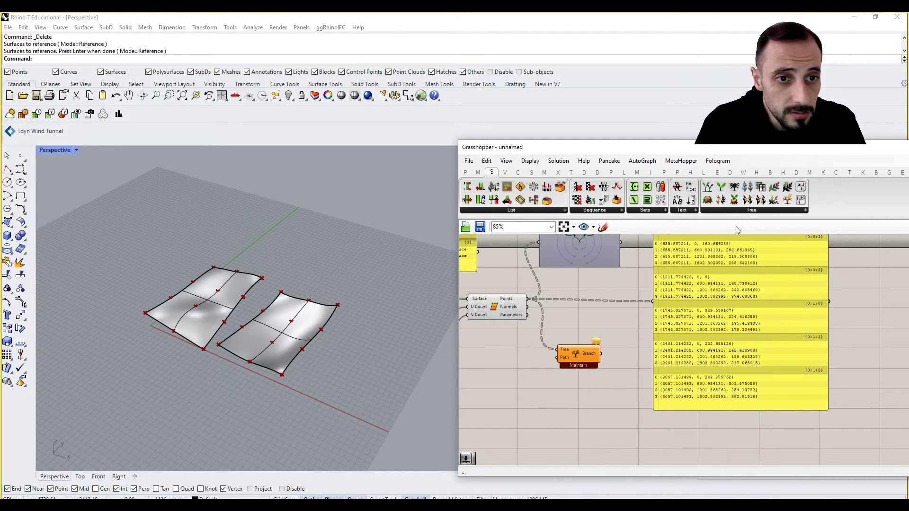
left_click(748, 211)
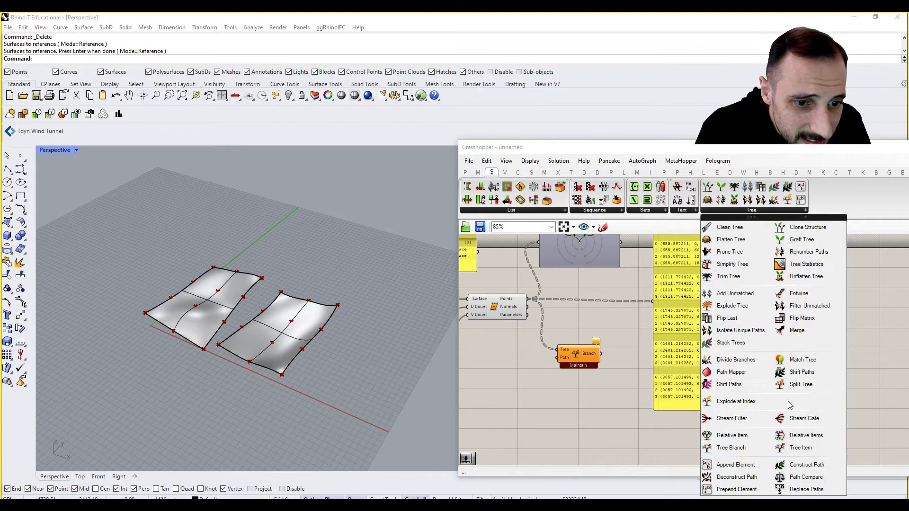
Step: Add a Construct Path component and wire it into Tree Branch's Path input
left_click_drag(802, 469, 504, 393)
right_click_drag(504, 393, 564, 395)
left_click_drag(563, 394, 616, 356)
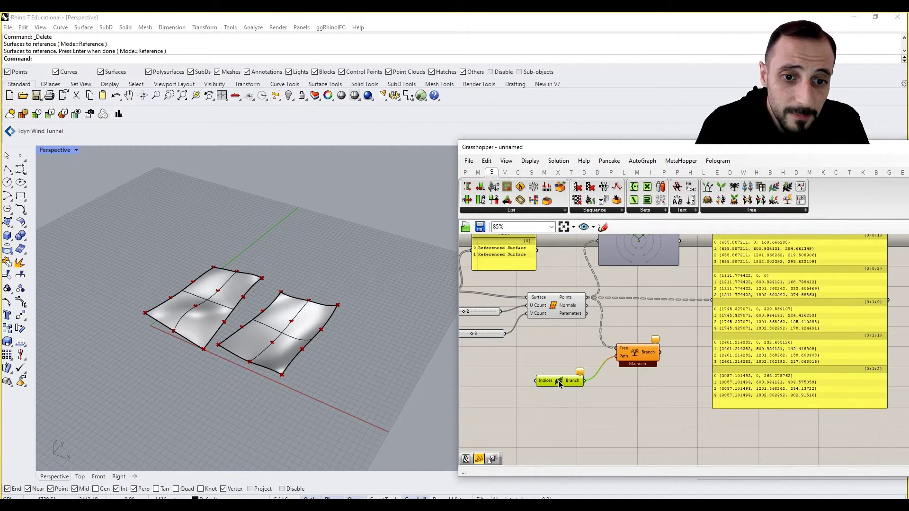
scroll(582, 407, "down", 2)
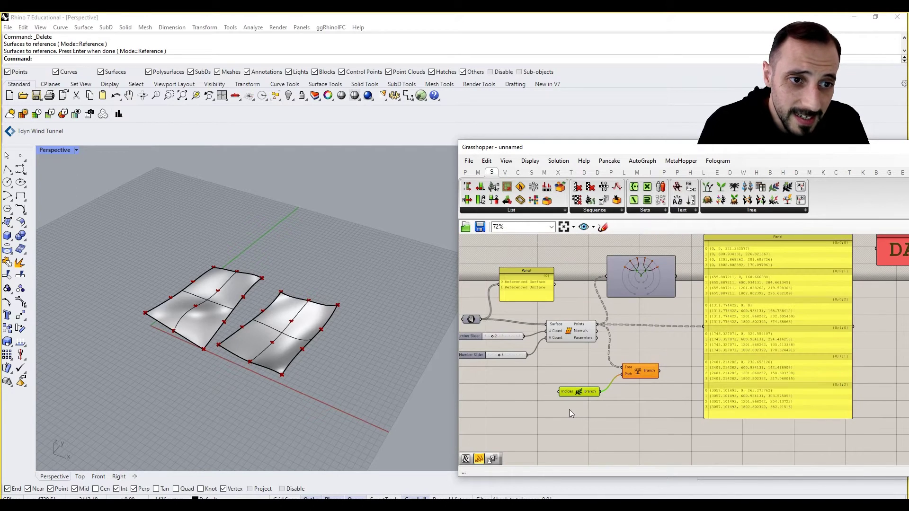
Step: Create a 0-to-2 Number Slider with '0<2' and place it beside Construct Path
left_click(558, 423)
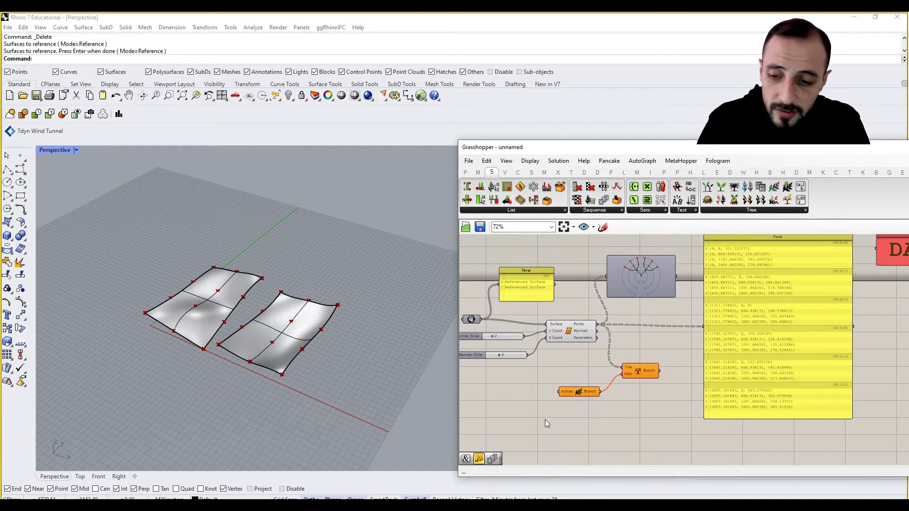
double_click(545, 420)
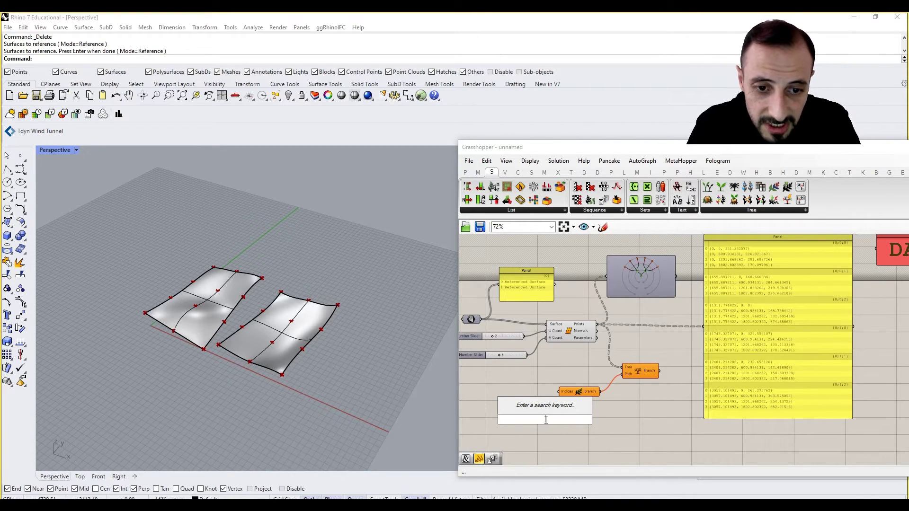
type("0")
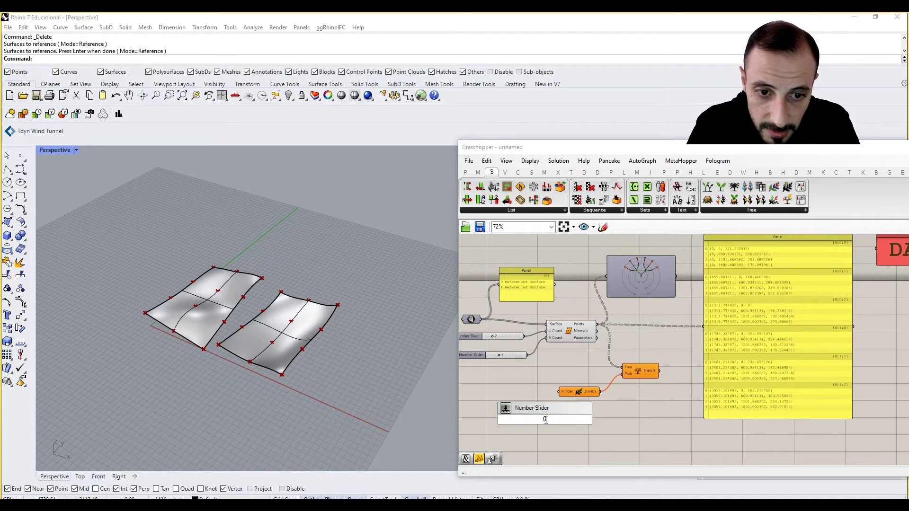
type("<2")
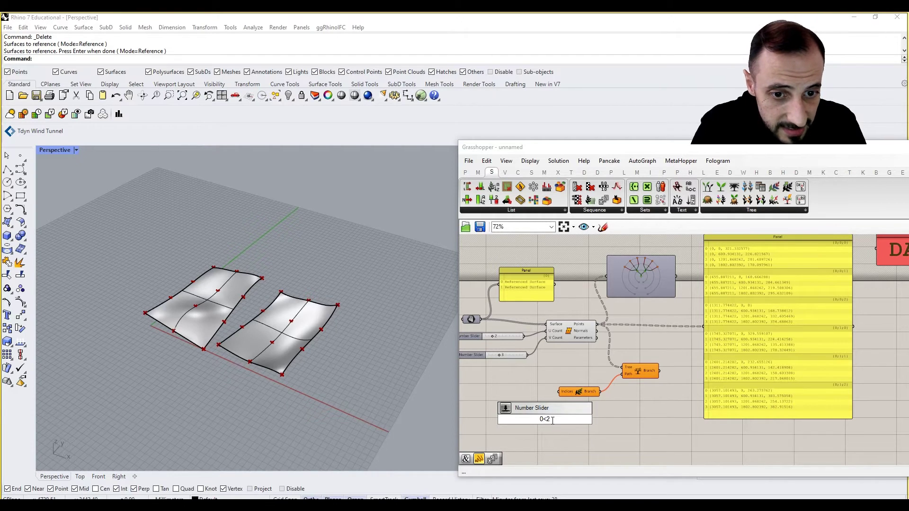
key("Return")
left_click_drag(552, 419, 560, 392)
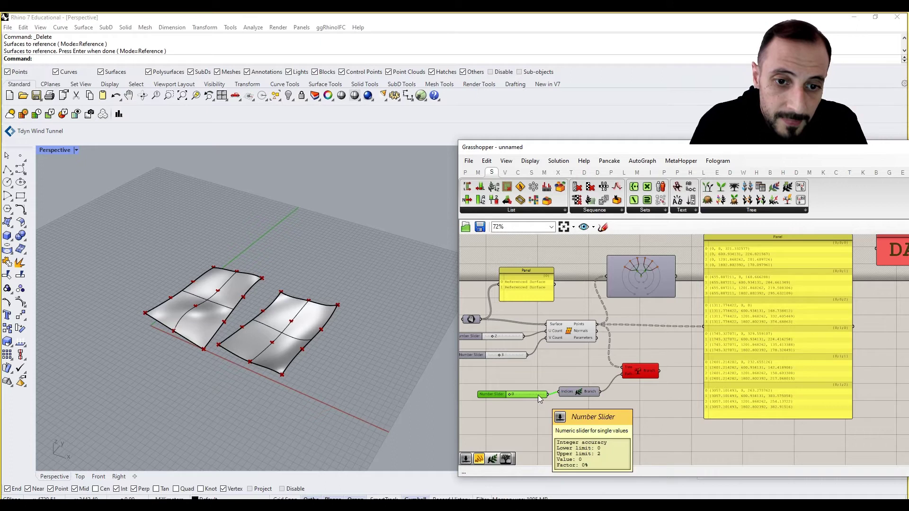
scroll(634, 376, "up", 5)
mouse_move(668, 354)
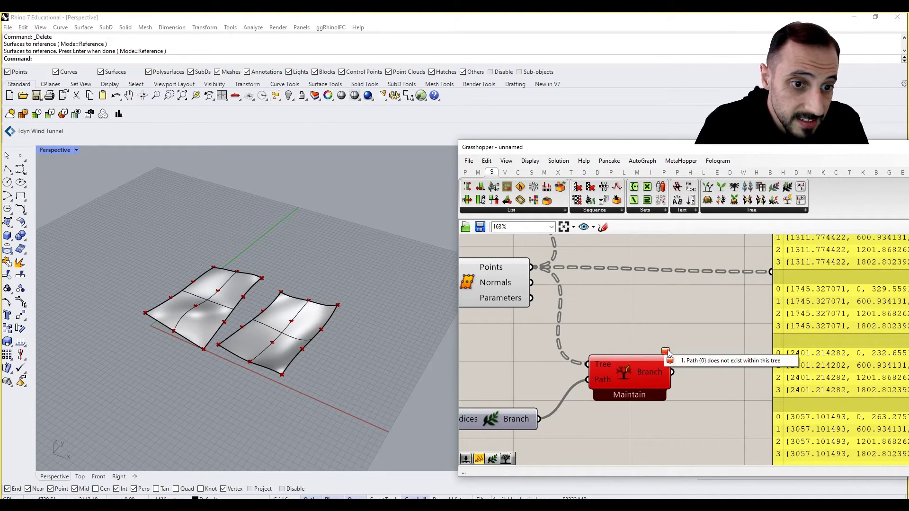
scroll(667, 354, "down", 5)
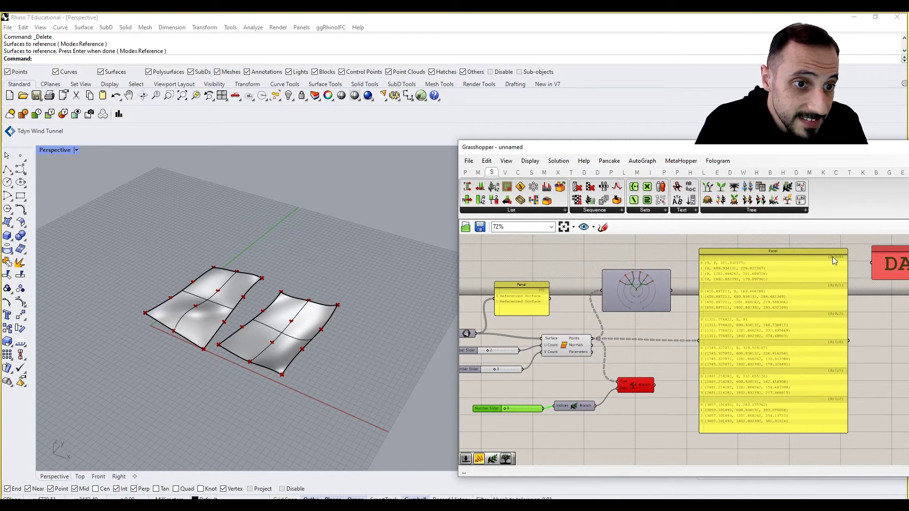
Step: Copy the path slider twice, wire all three into Construct Path's Indices, and preview Tree Branch
right_click_drag(653, 400, 680, 380)
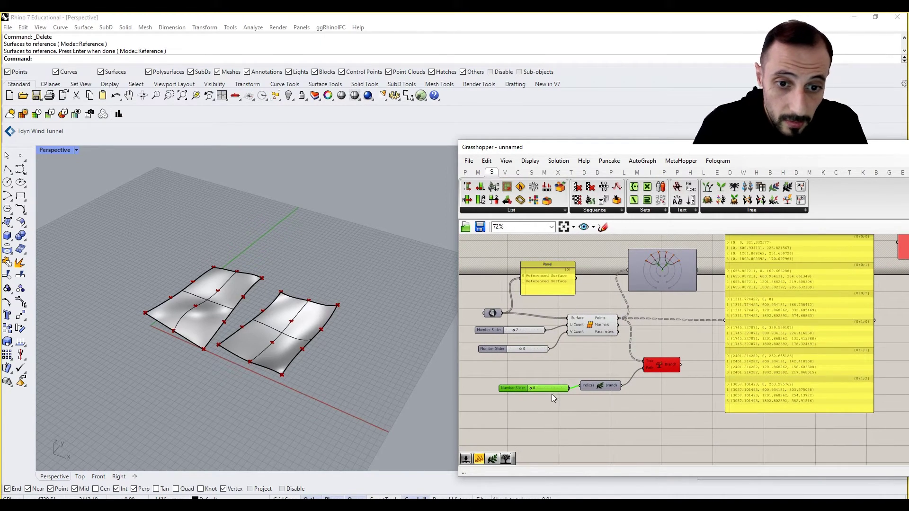
left_click_drag(553, 392, 550, 413, "alt")
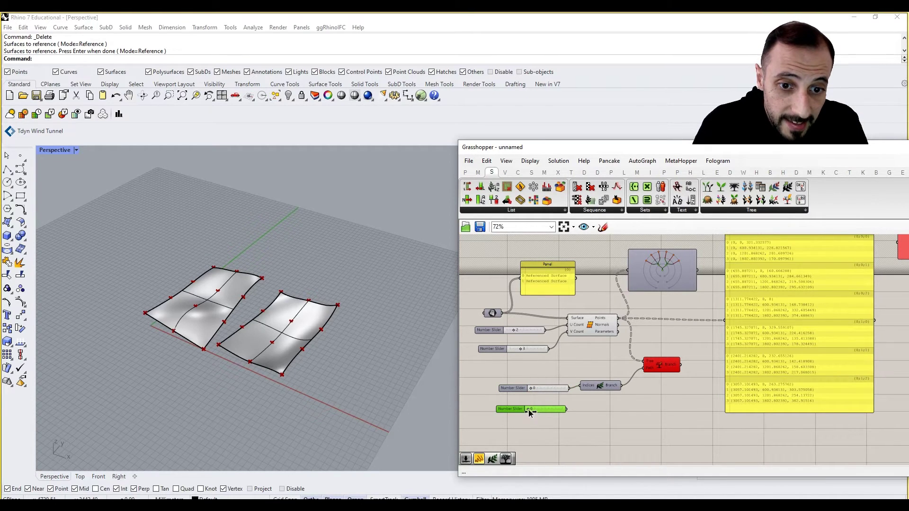
mouse_move(544, 410)
left_mouse_down("alt")
mouse_move(544, 428)
mouse_move(584, 390)
left_mouse_up("alt")
left_click_drag(565, 427, 583, 390, "shift")
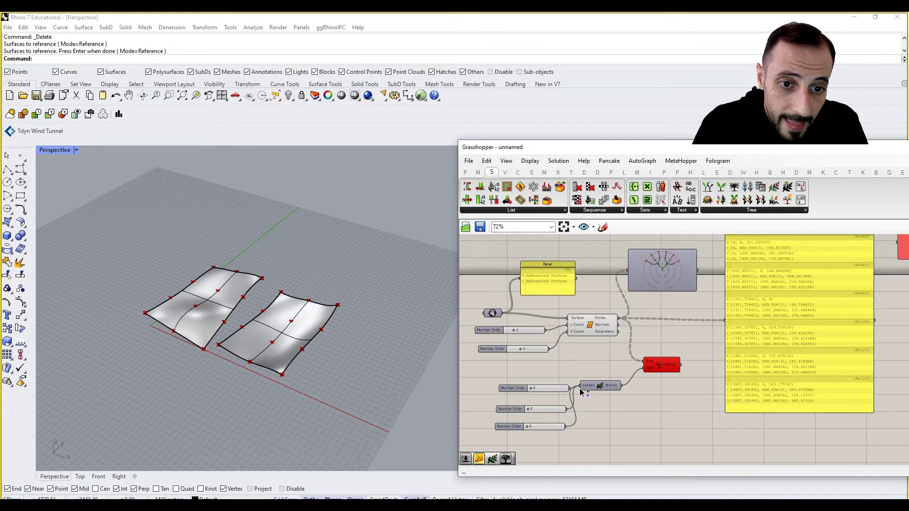
right_click_drag(665, 396, 636, 392)
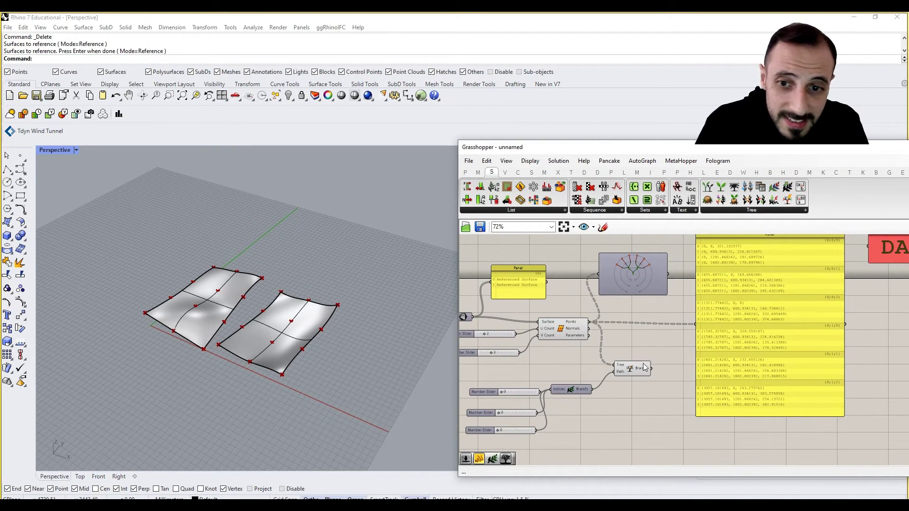
left_click(637, 370)
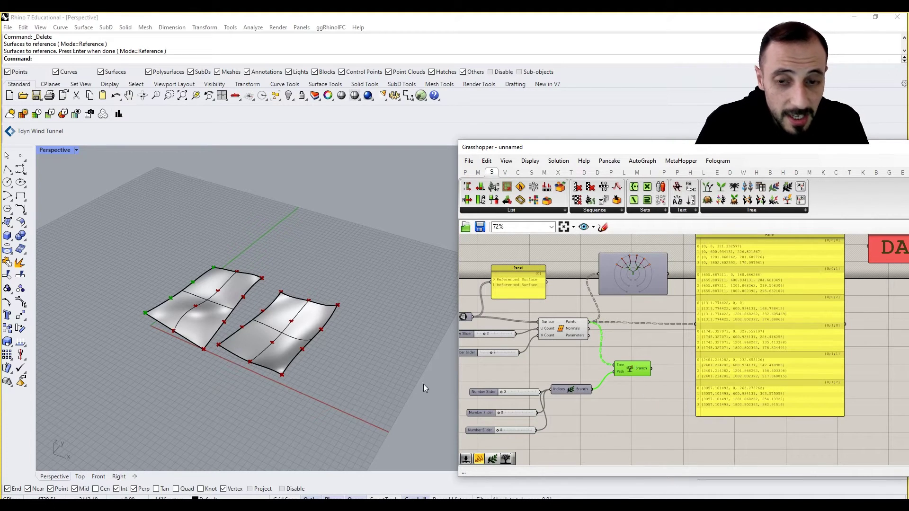
scroll(204, 280, "up", 2)
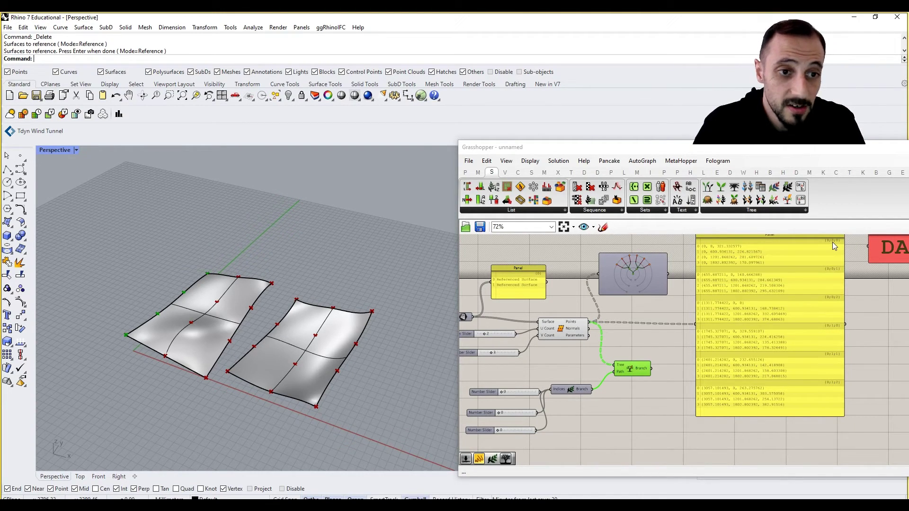
scroll(544, 378, "up", 2)
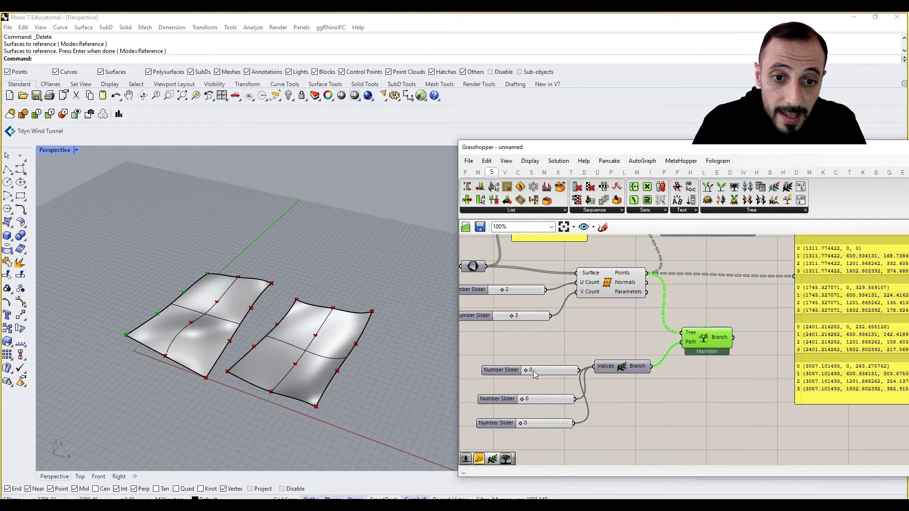
left_click_drag(529, 372, 545, 377)
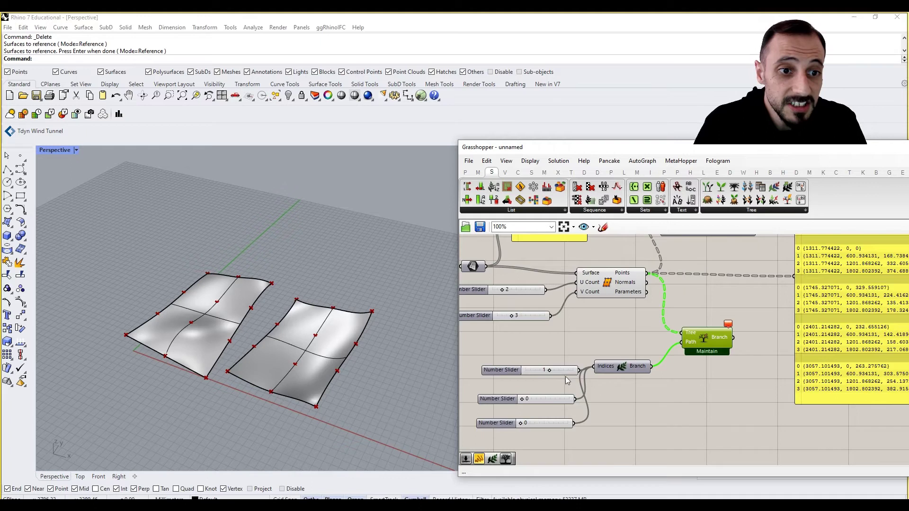
scroll(545, 376, "down", 2)
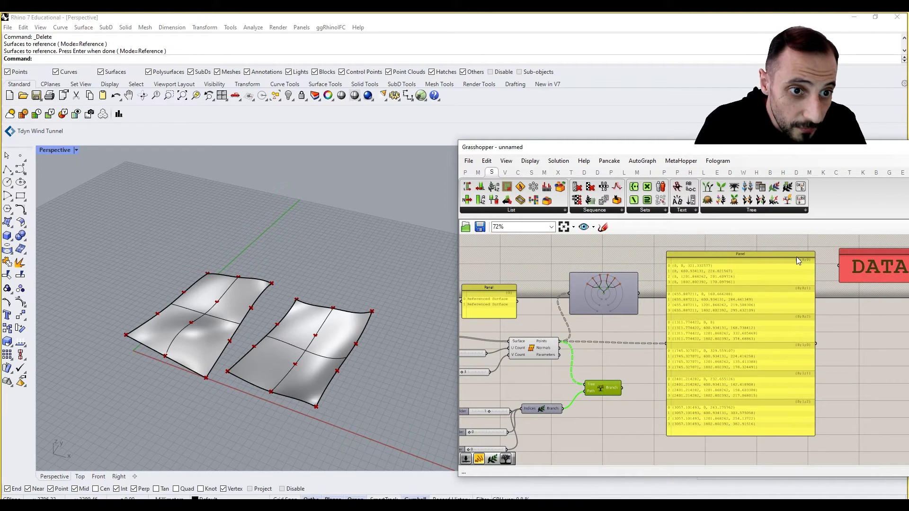
left_click(623, 412)
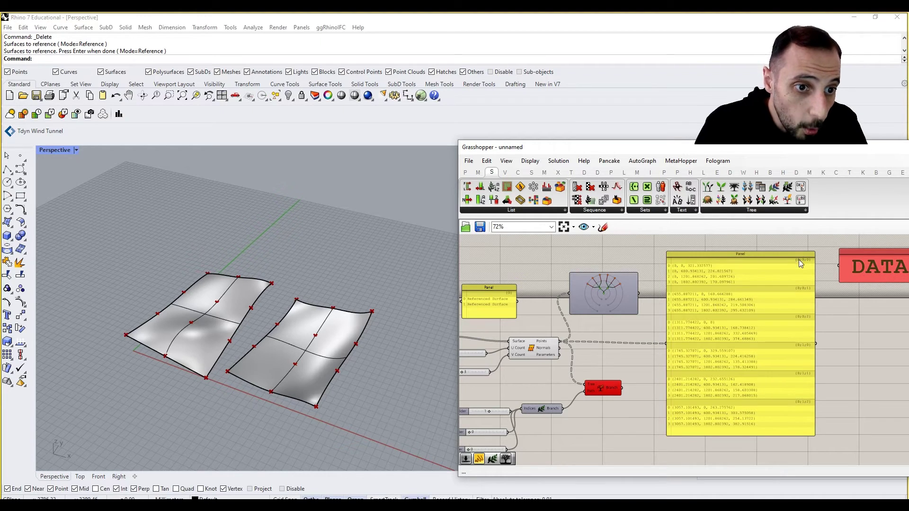
right_click_drag(800, 413, 877, 391)
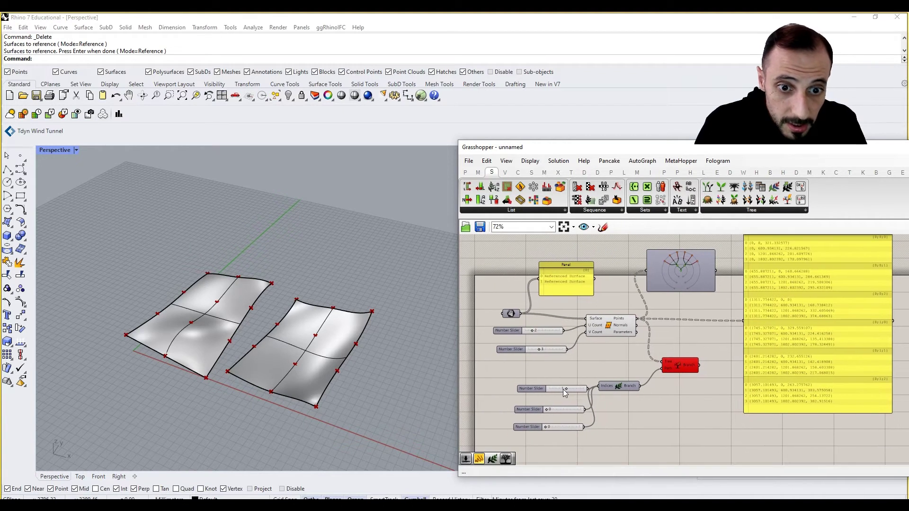
mouse_move(566, 389)
left_mouse_down()
mouse_move(583, 390)
mouse_move(556, 393)
left_mouse_up()
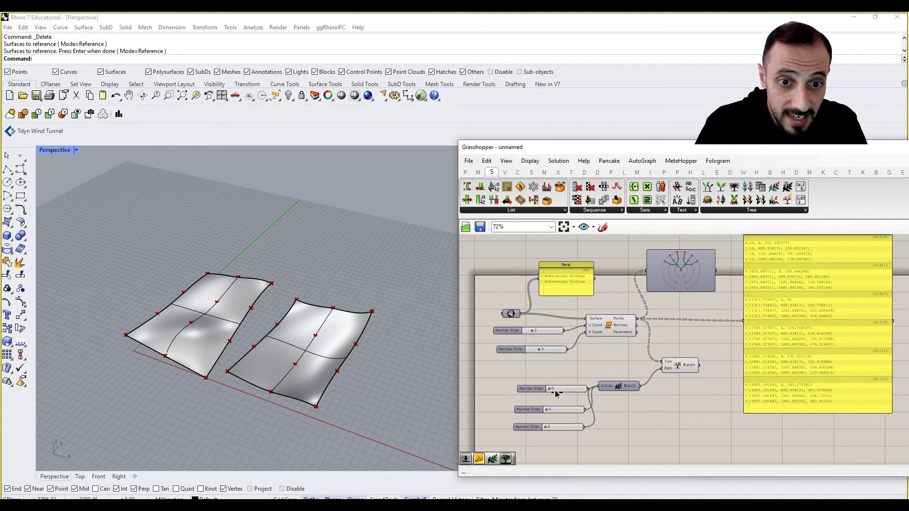
right_click_drag(600, 397, 565, 394)
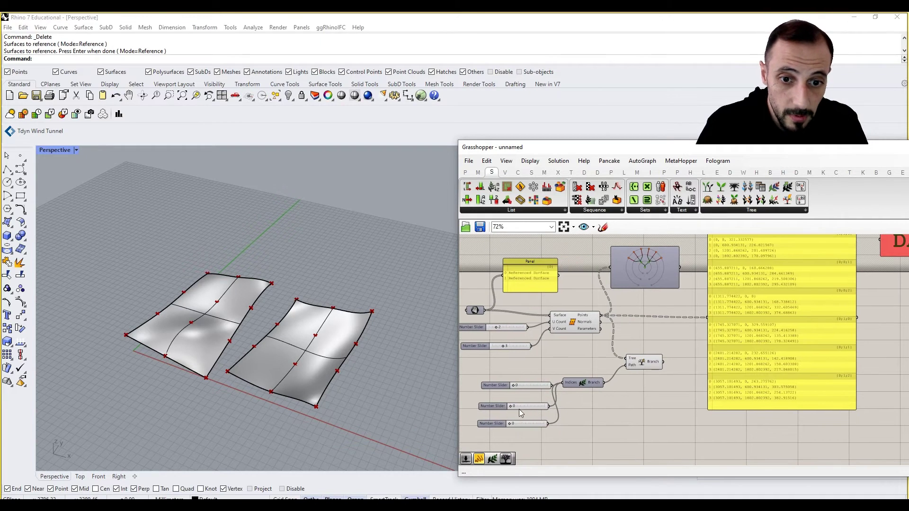
left_click(649, 363)
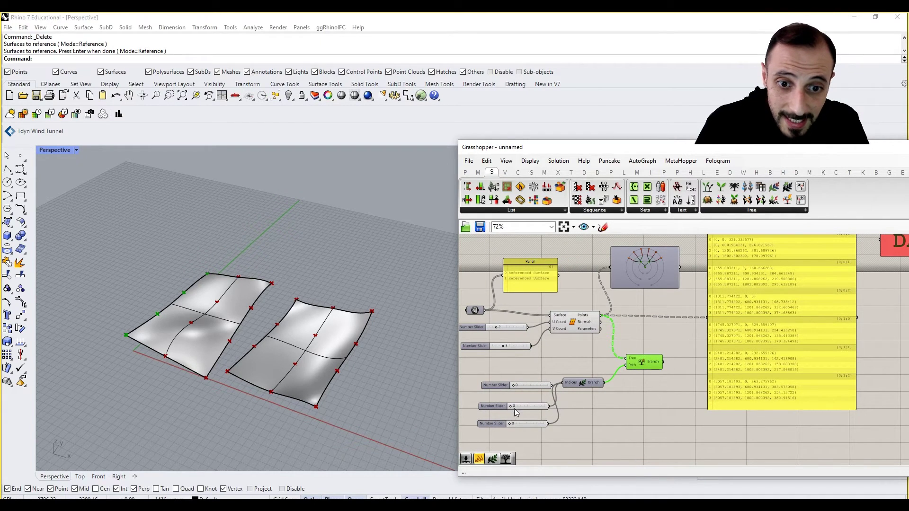
Step: Add a Sphere component and wire the Tree Branch output into its Base input
double_click(655, 403)
type("sphere")
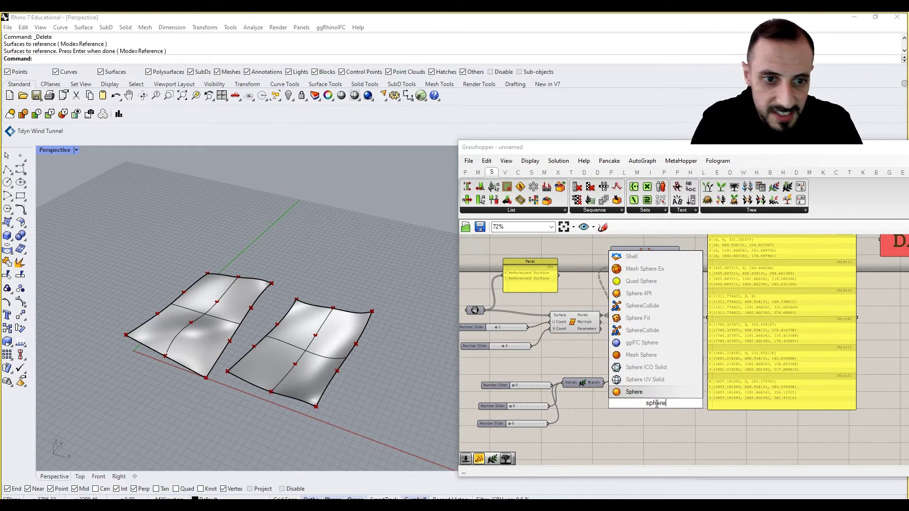
left_click(645, 392)
left_click_drag(665, 363, 634, 400)
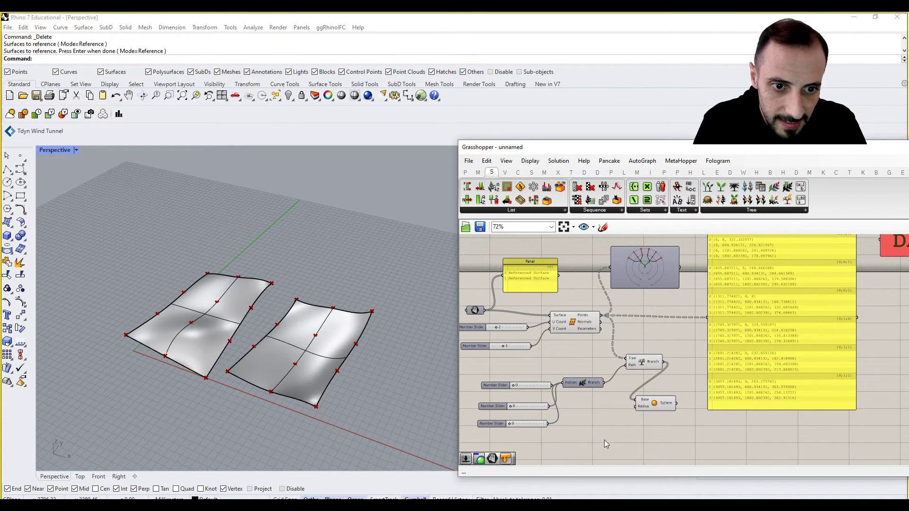
Step: Drive the sphere Radius with a new slider set to 150, then drag it down to about 33
double_click(605, 440)
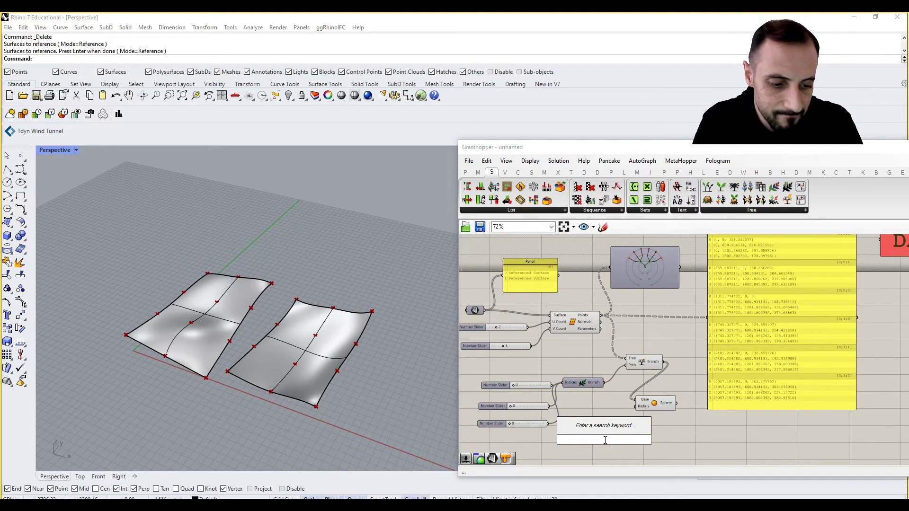
type("150")
key("Return")
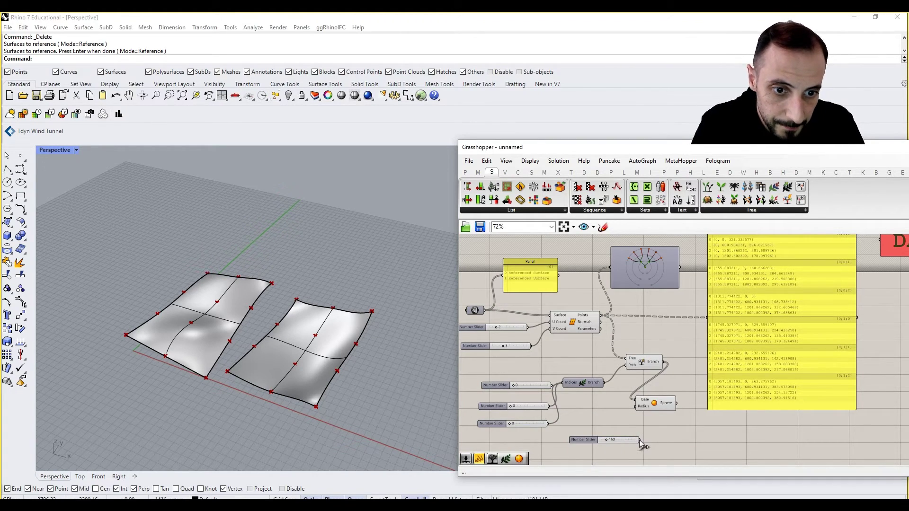
left_click_drag(639, 439, 661, 406)
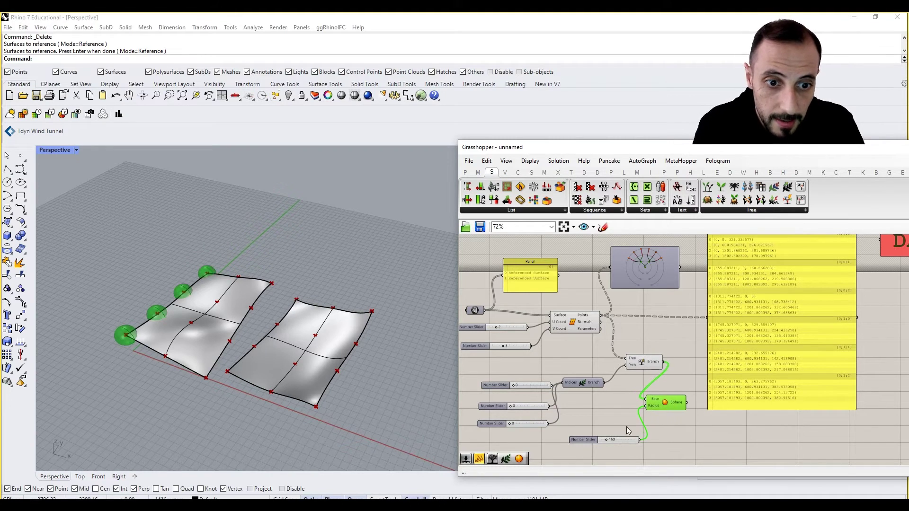
left_click_drag(606, 440, 591, 424)
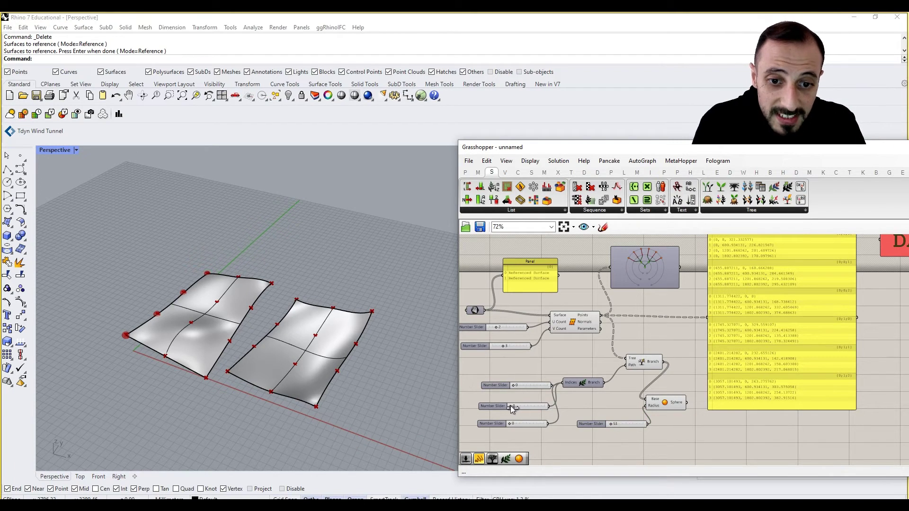
Step: Vary the path index sliders to move the spheres between point rows on both surfaces
left_click_drag(516, 407, 527, 403)
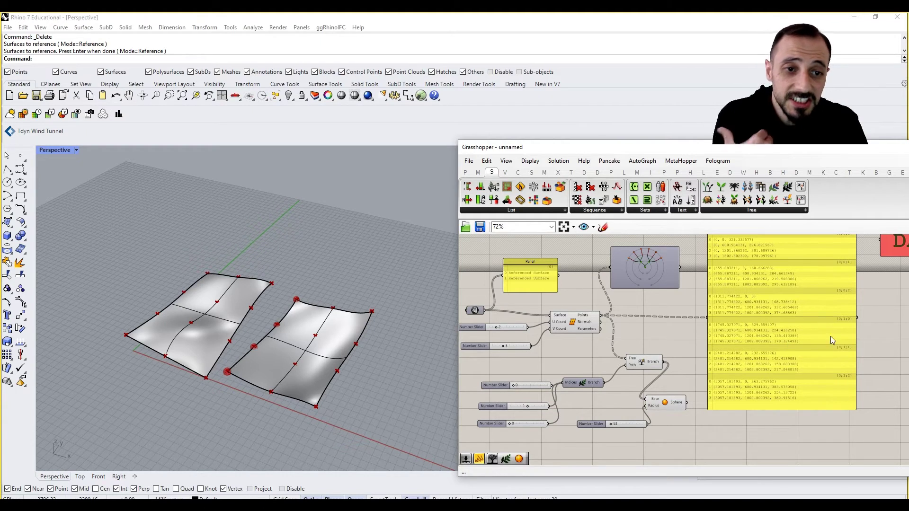
right_click_drag(831, 336, 825, 356)
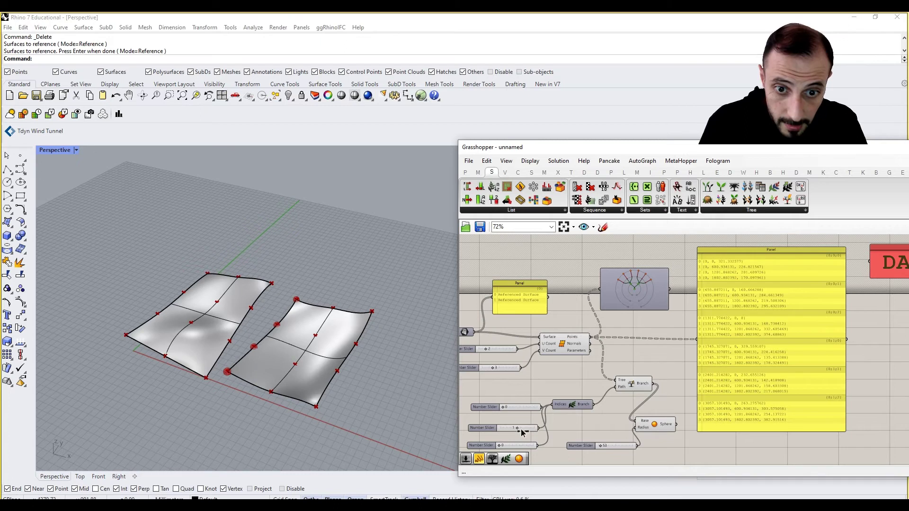
mouse_move(517, 429)
left_mouse_down()
mouse_move(533, 434)
mouse_move(503, 429)
left_mouse_up()
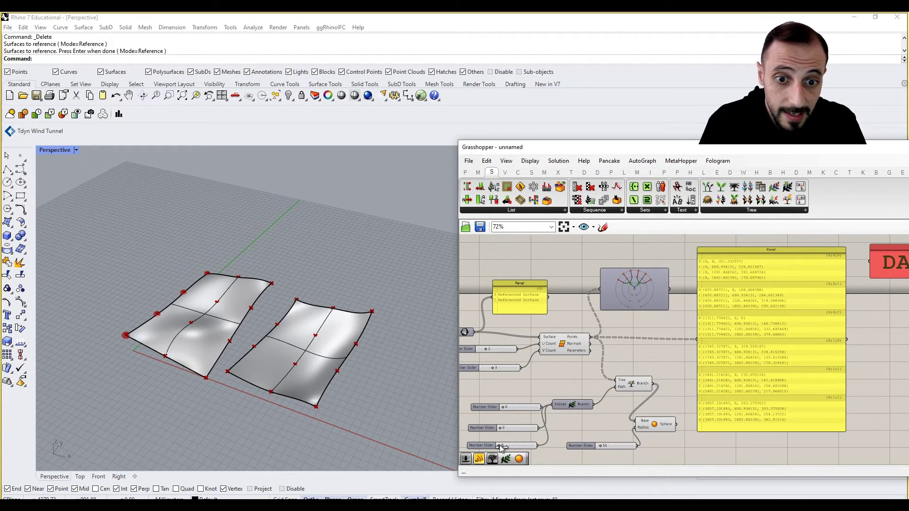
left_click_drag(498, 448, 508, 449)
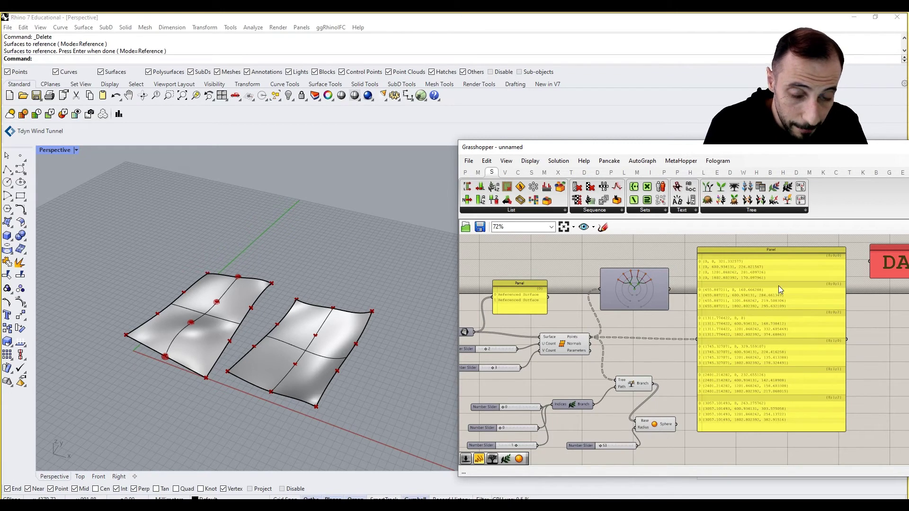
left_click_drag(515, 446, 497, 447)
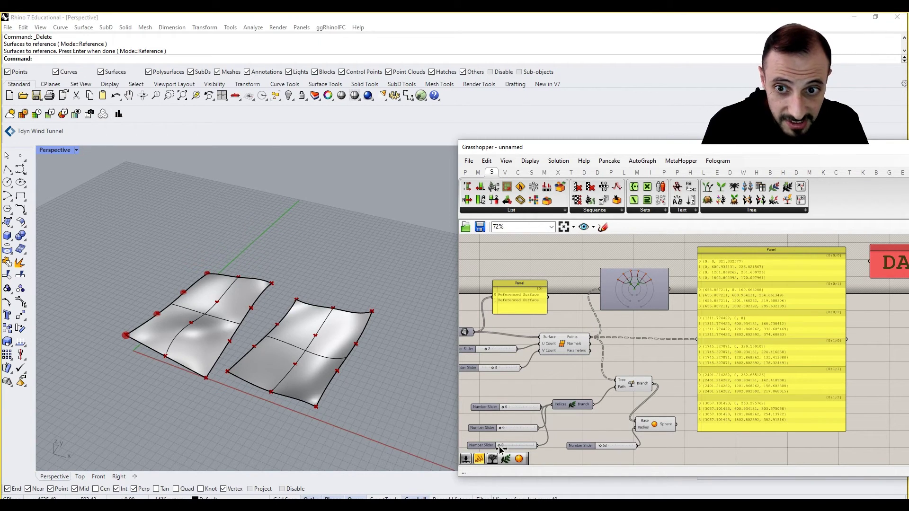
left_click_drag(500, 446, 518, 429)
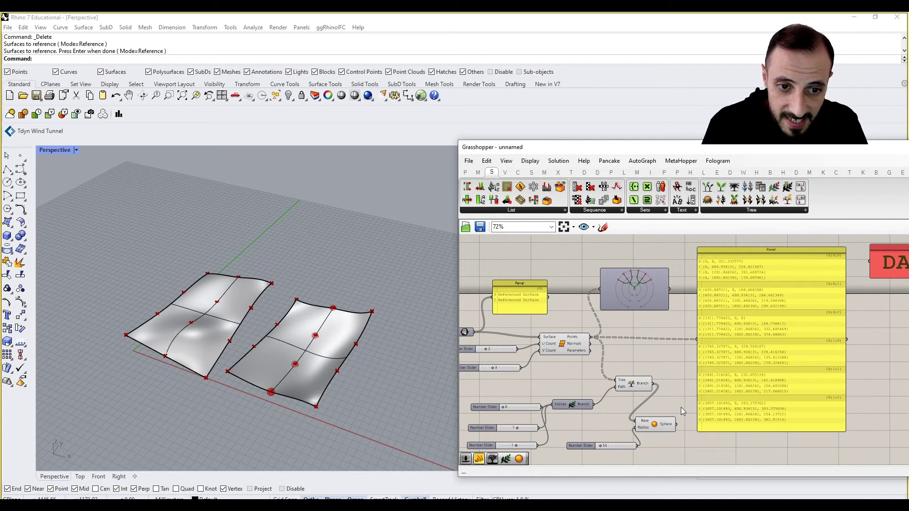
right_click_drag(719, 387, 626, 385)
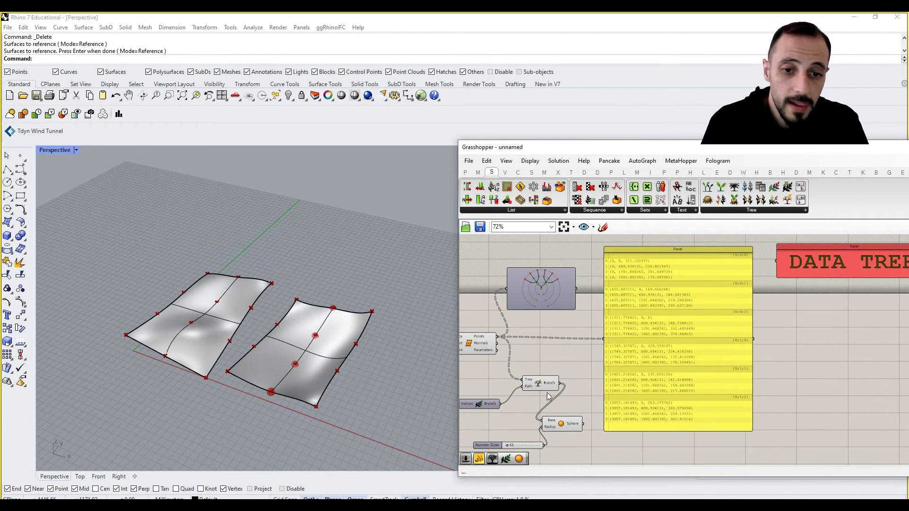
Step: Select the Sphere component to highlight its spheres, then deselect it
right_click_drag(538, 420, 553, 411)
left_click_drag(578, 412, 587, 408)
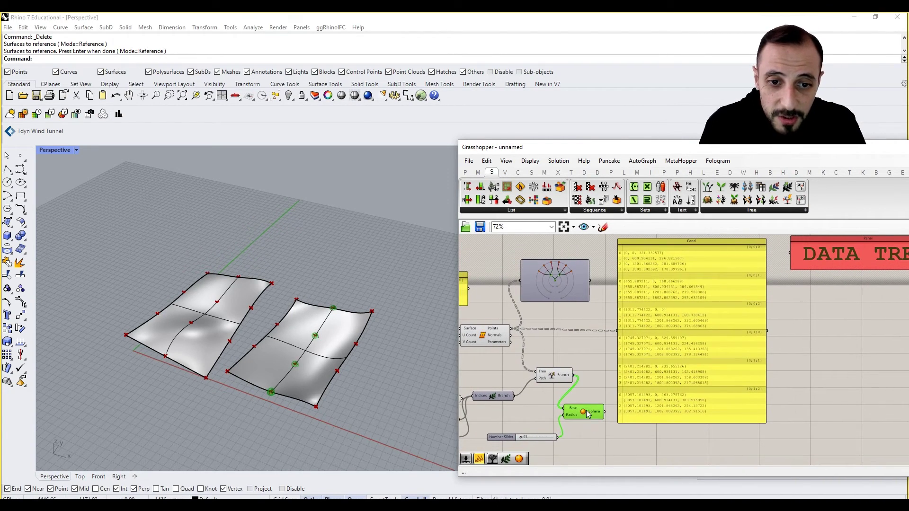
left_click(589, 378)
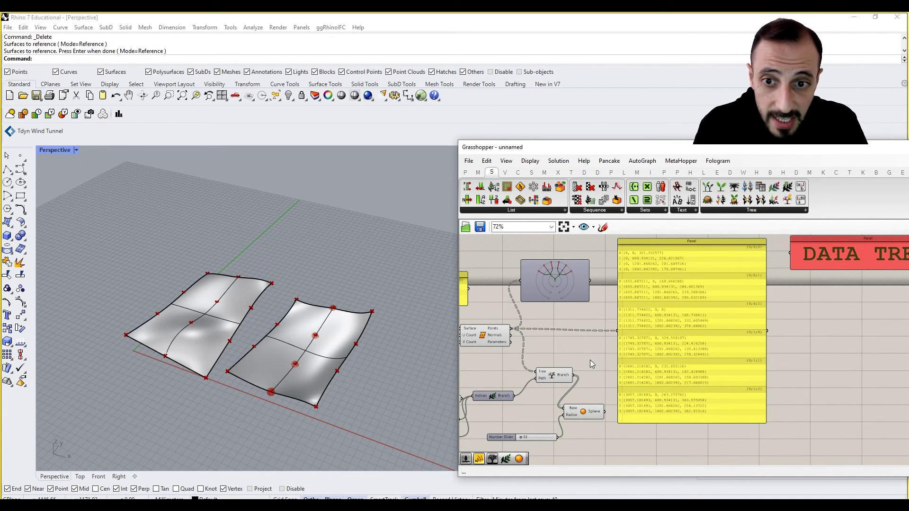
Step: Duplicate the DATA TREE title panel directly below the original
right_click_drag(616, 413, 537, 439)
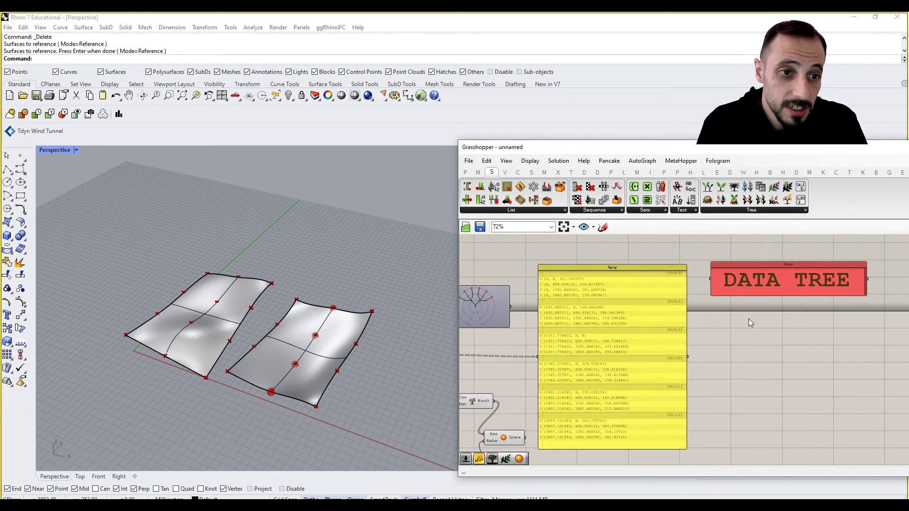
left_click(793, 286)
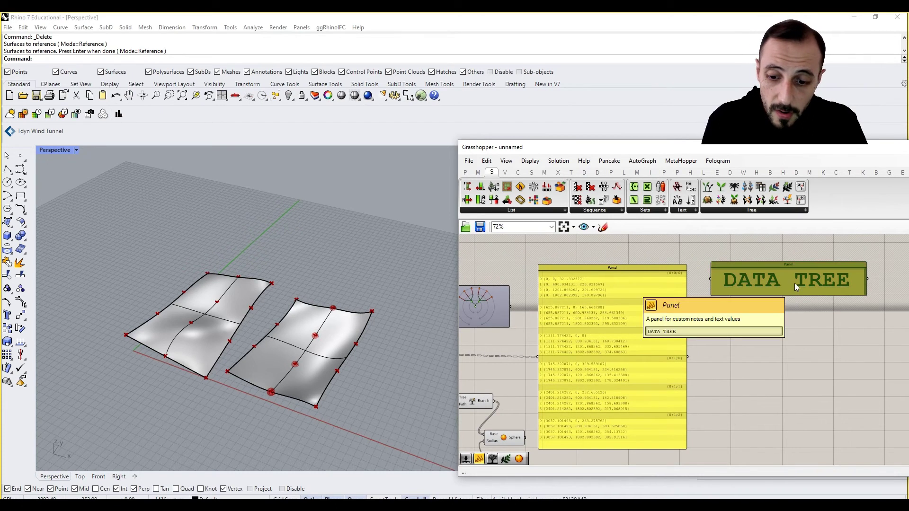
left_click_drag(787, 294, 788, 335, "alt")
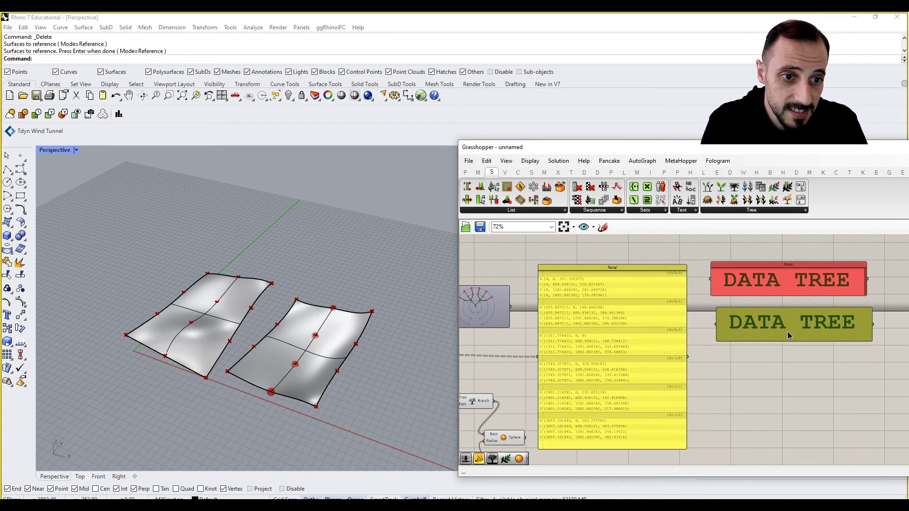
Step: Set the copied panel's font size to 40 in its properties
double_click(789, 335)
left_click(712, 330)
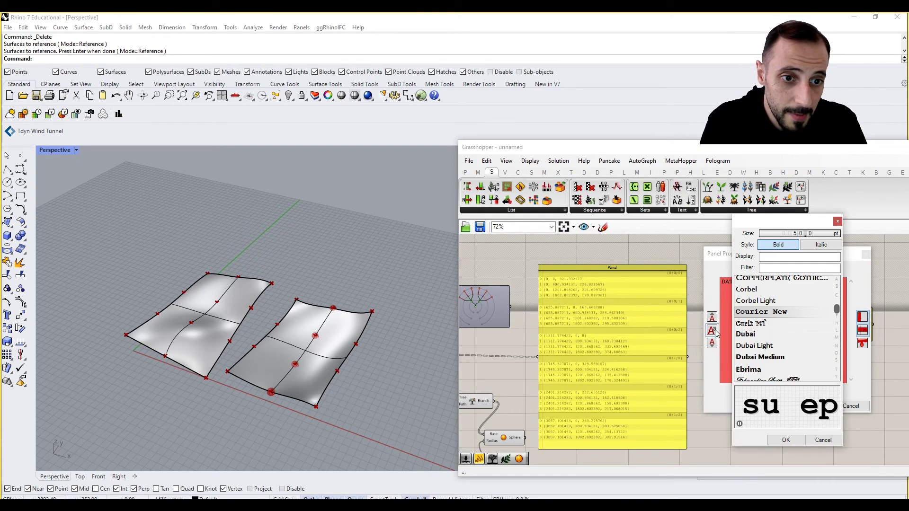
double_click(803, 234)
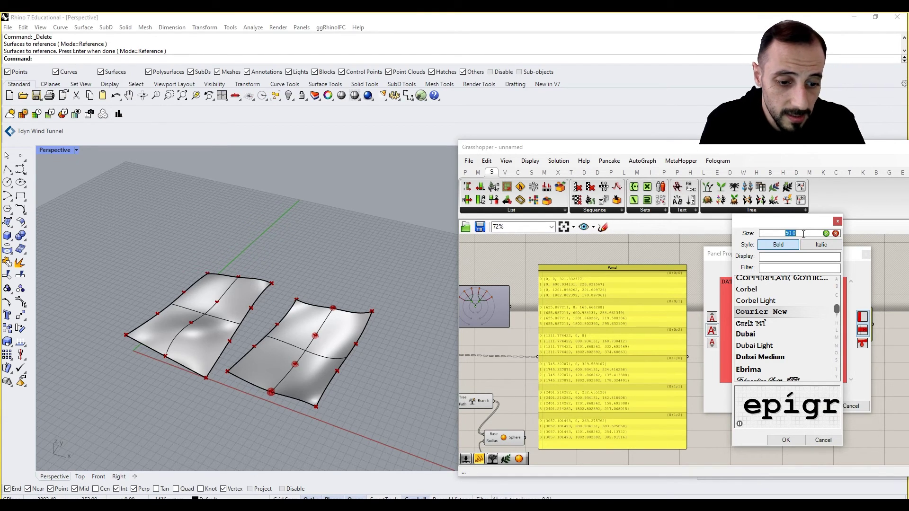
type("40")
key("Return")
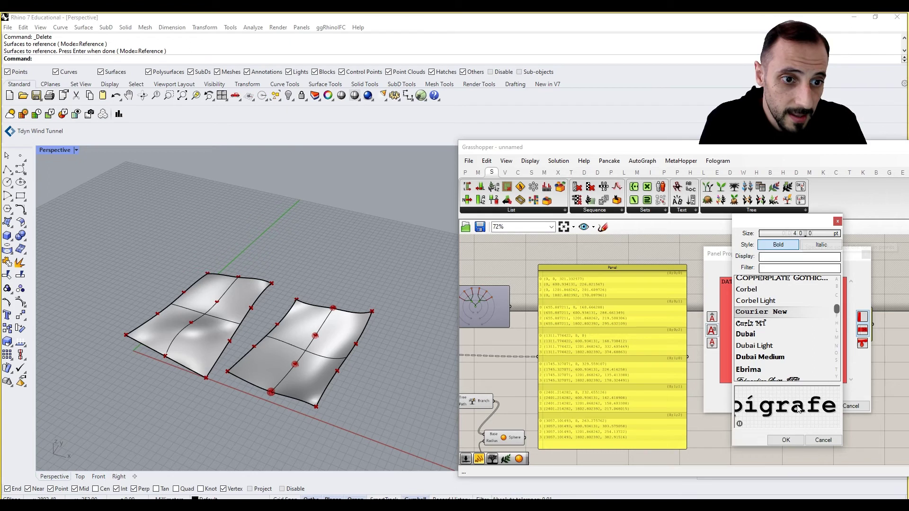
left_click(785, 440)
left_click(811, 406)
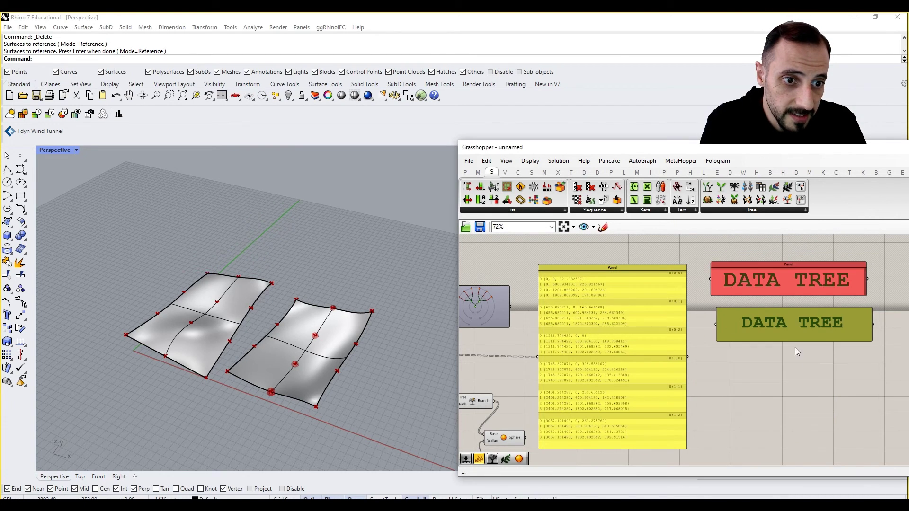
Step: Change the copied panel's colour to orange, hue about 40°
right_click(796, 334)
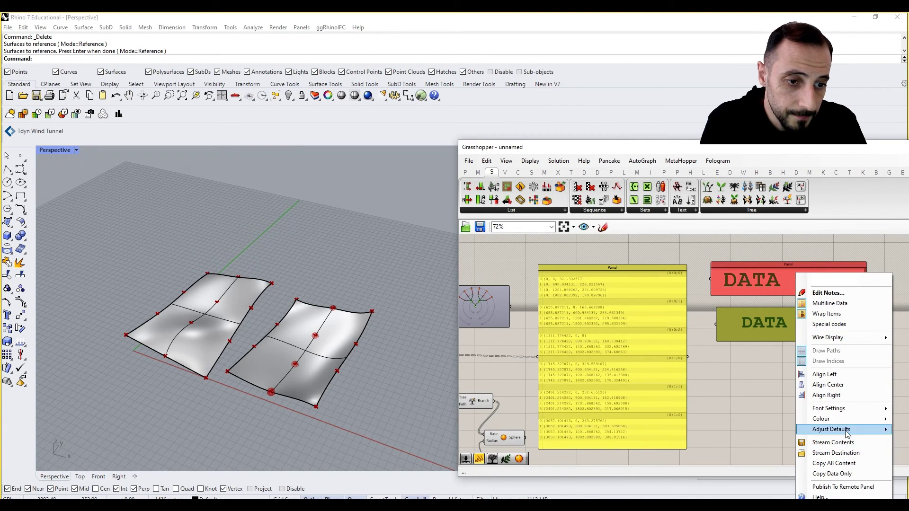
mouse_move(847, 422)
left_click_drag(728, 457, 713, 453)
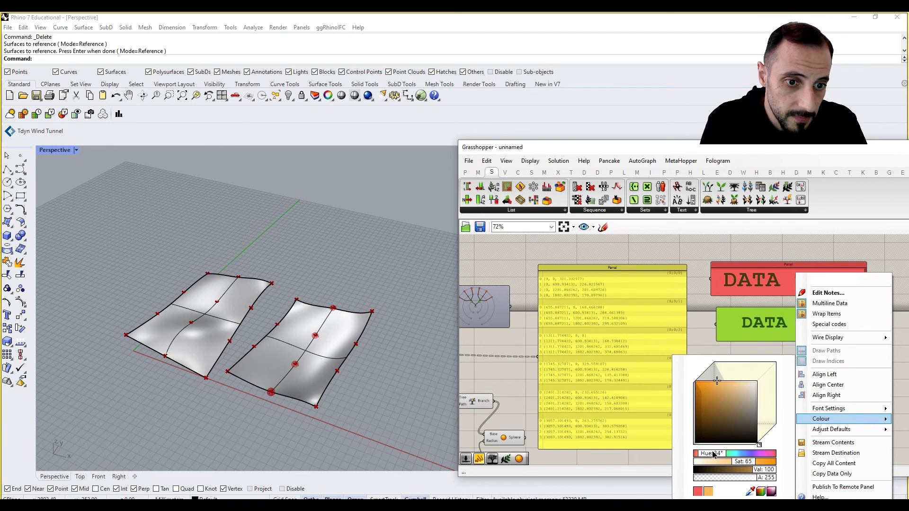
left_click(730, 323)
Step: Replace the copied panel's text with 'BRANCH'
double_click(730, 322)
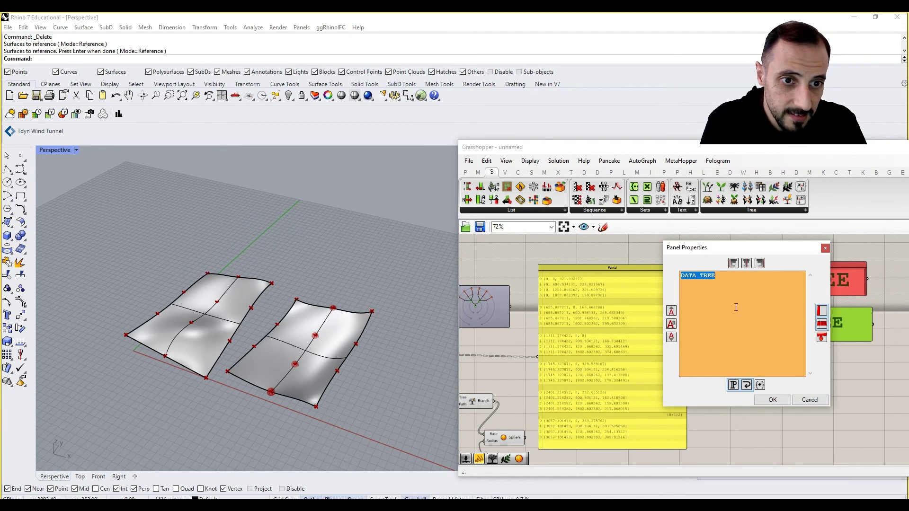
type("BRA")
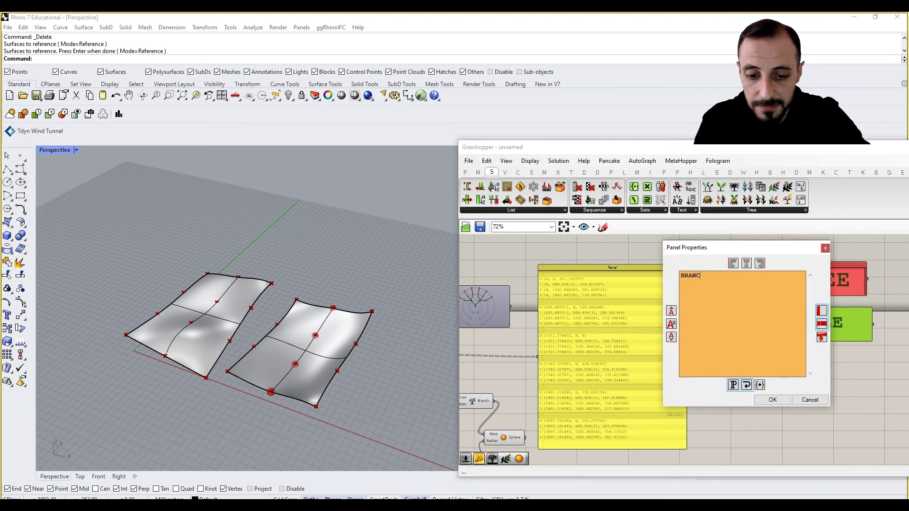
type("NC")
key("BackSpace")
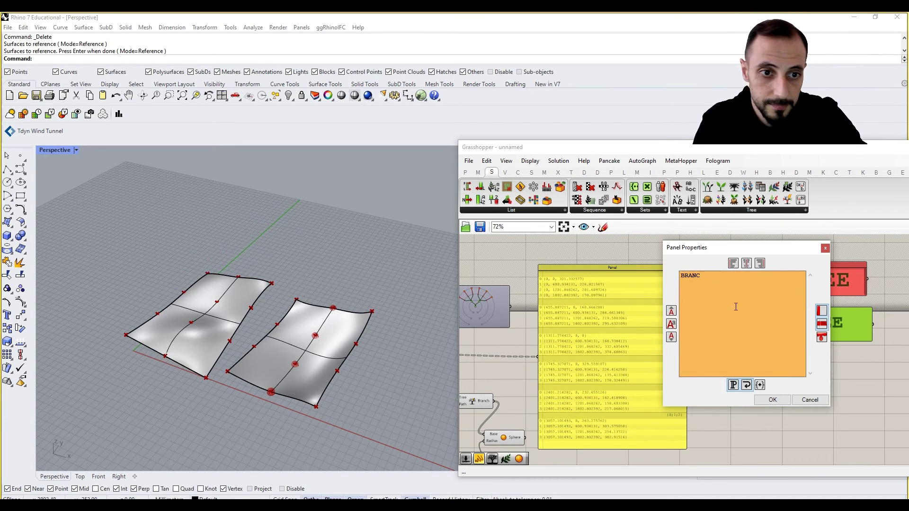
left_click(772, 400)
left_click(814, 347)
left_click(869, 339)
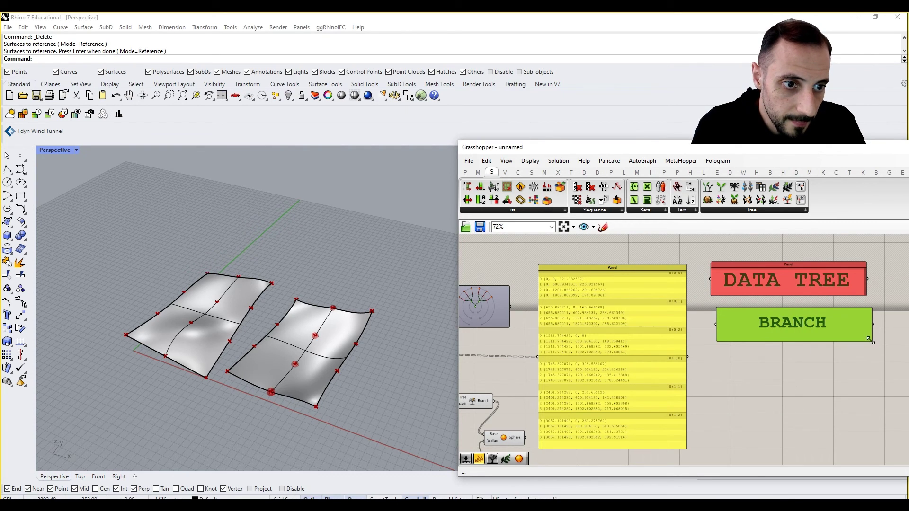
Step: Retitle the panel 'BRANCH & PATH' and widen it to fit the longer text
left_click_drag(869, 339, 803, 326)
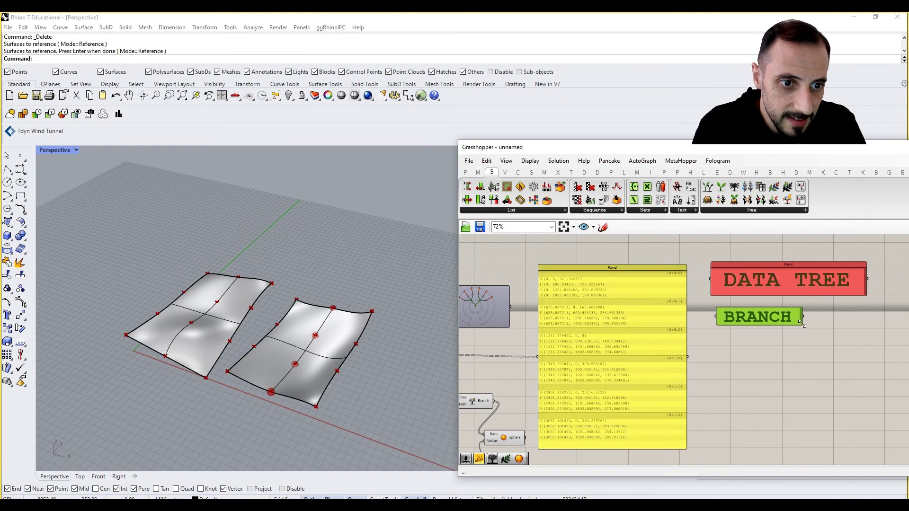
double_click(778, 320)
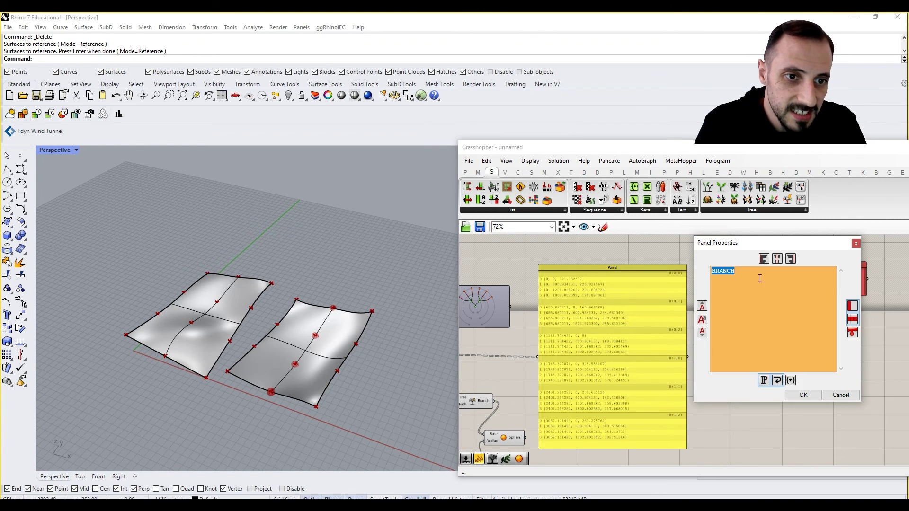
left_click(756, 273)
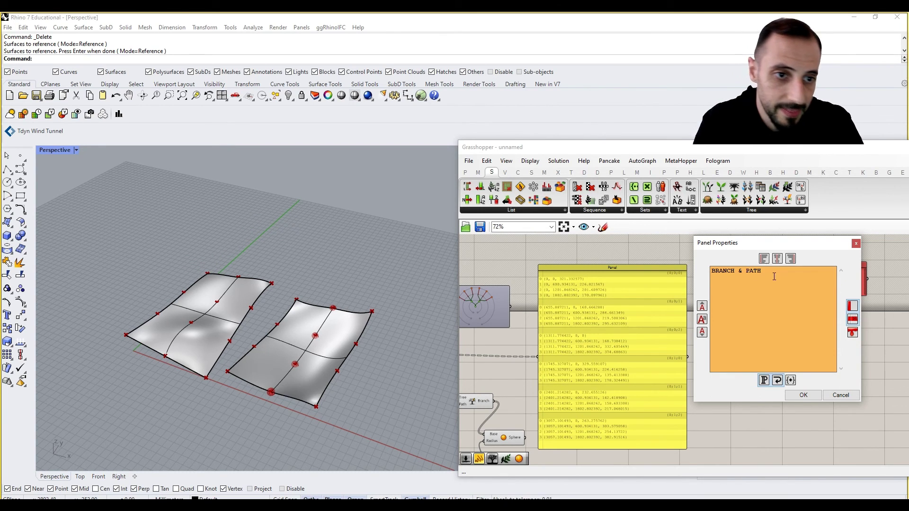
left_click(804, 395)
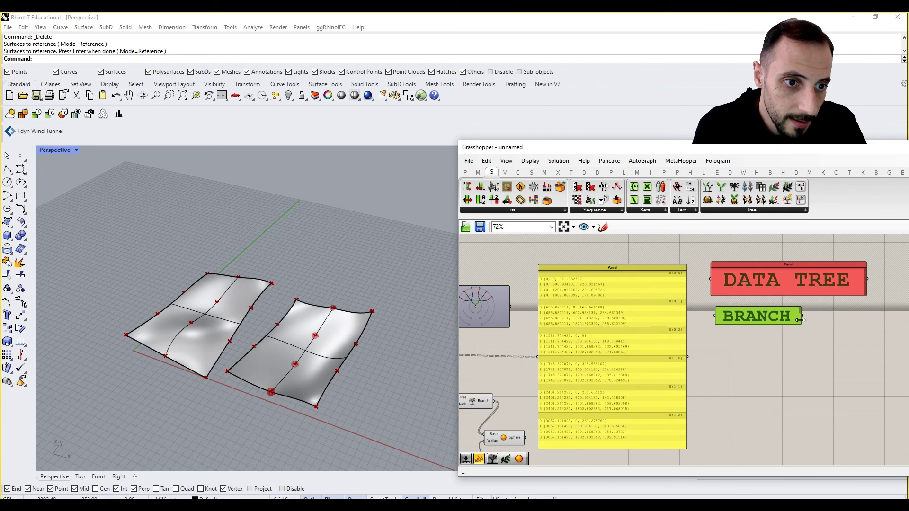
left_click_drag(800, 320, 848, 320)
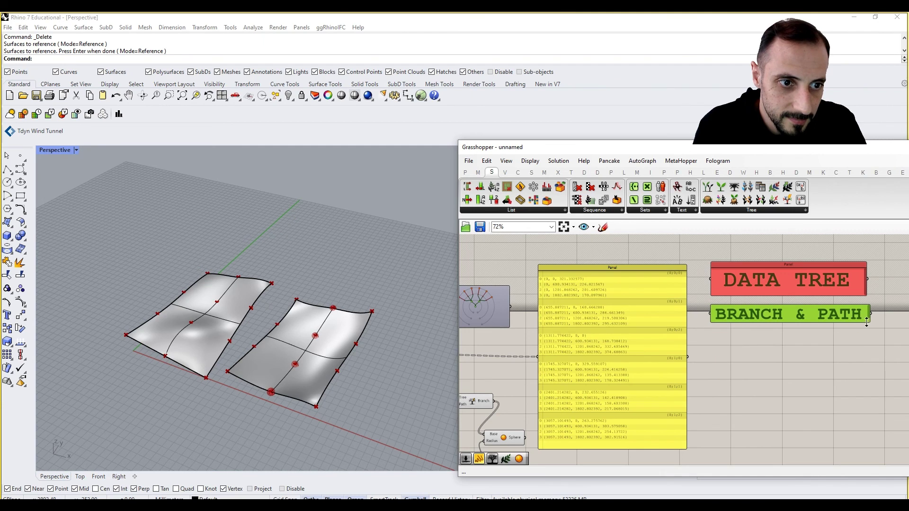
Step: Remove the space to read 'BRANCH&PATH' and resize the panel neatly under DATA TREE
double_click(828, 317)
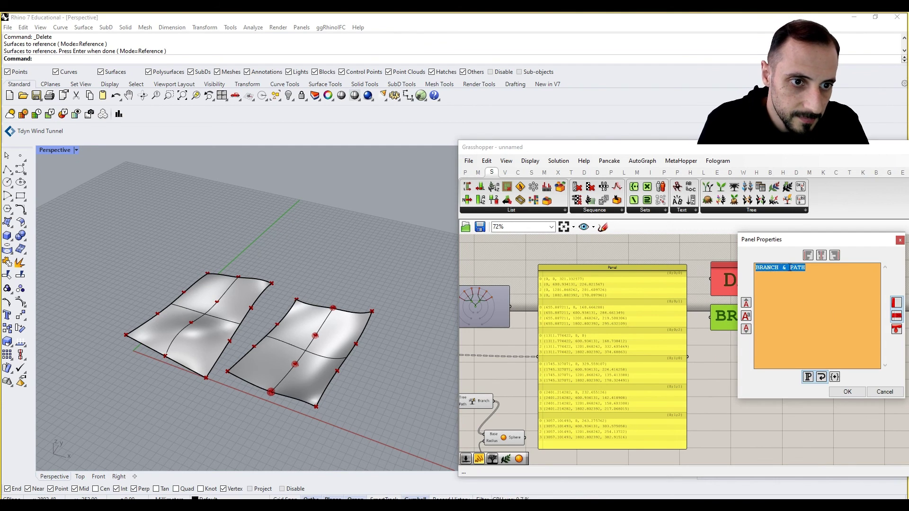
left_click(790, 268)
key("BackSpace")
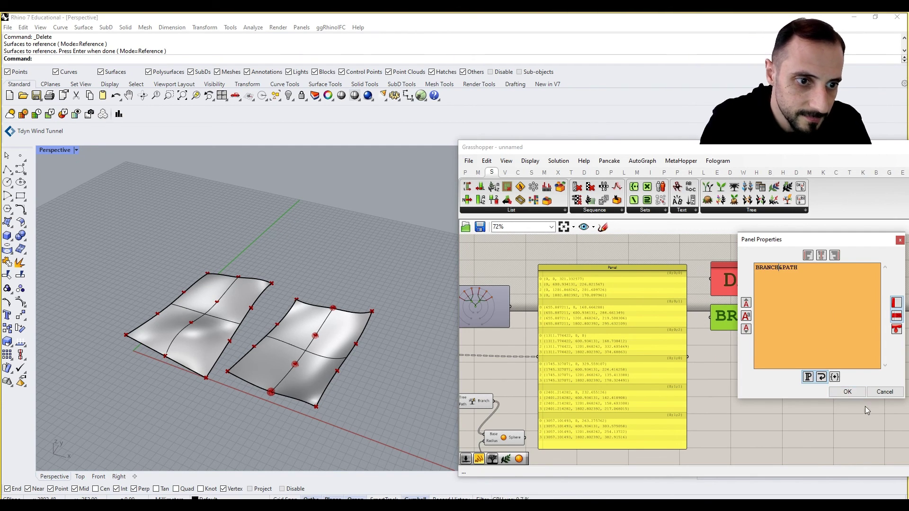
left_click(854, 393)
left_click(856, 395)
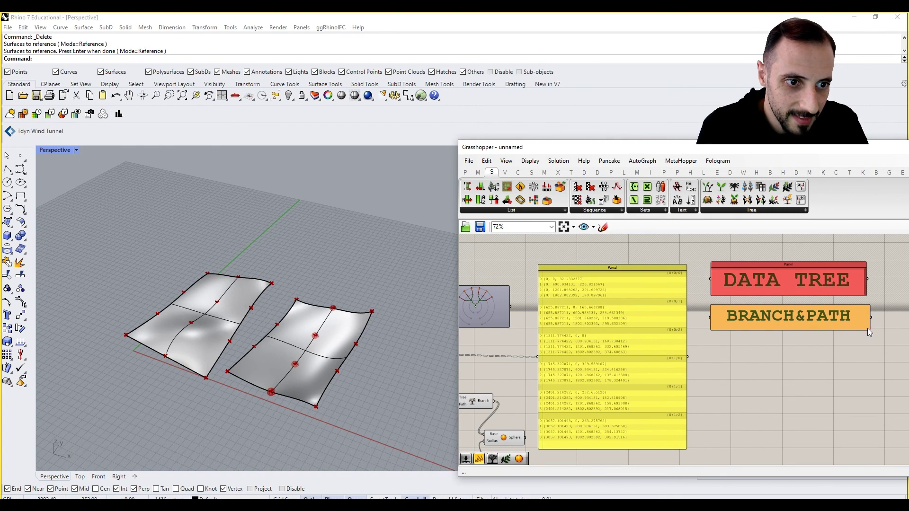
left_click_drag(868, 328, 842, 316)
left_click(800, 329)
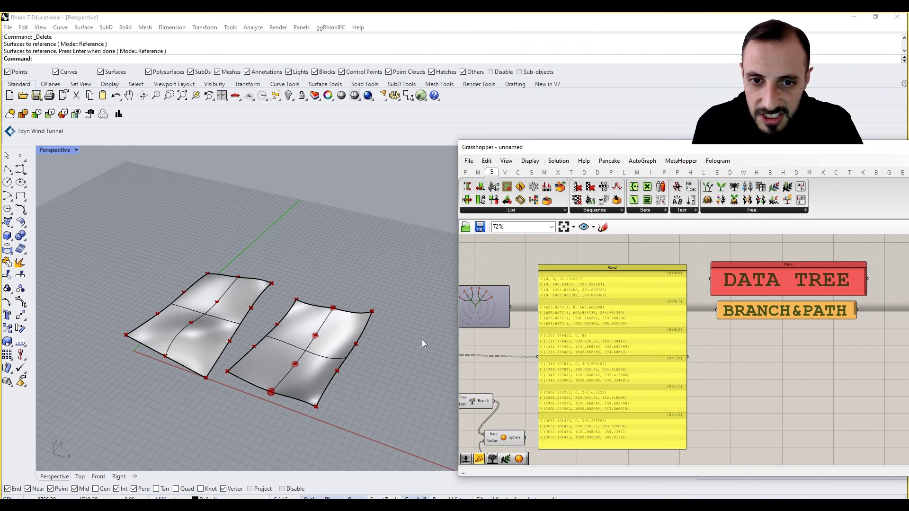